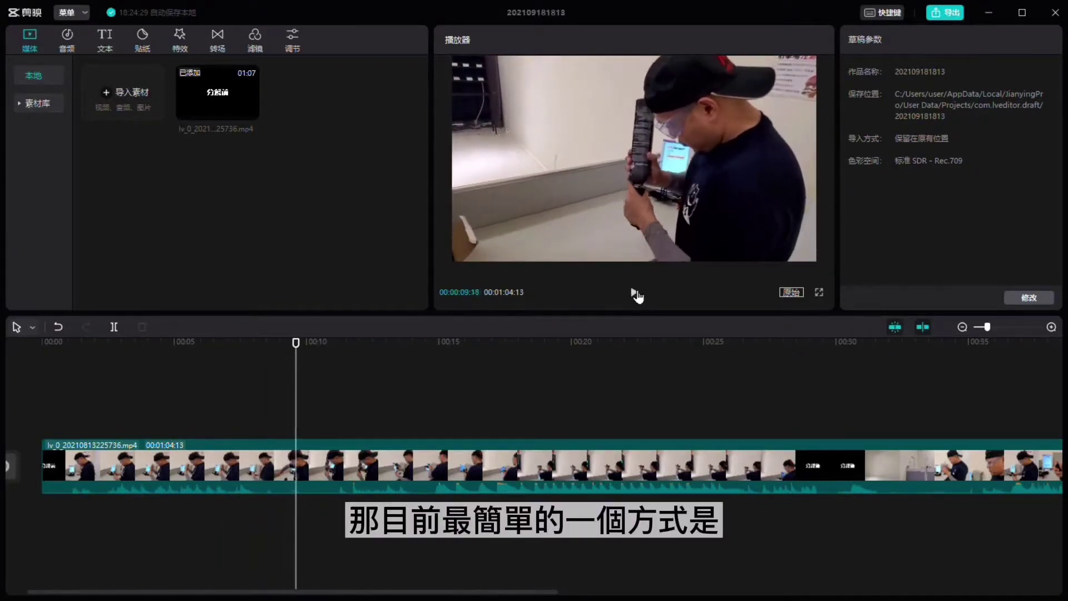
- Trim the video clip so that only its first 28 seconds or so remain
{"action": "left_click", "coordinate": [637, 297]}
{"action": "left_click", "coordinate": [796, 409]}
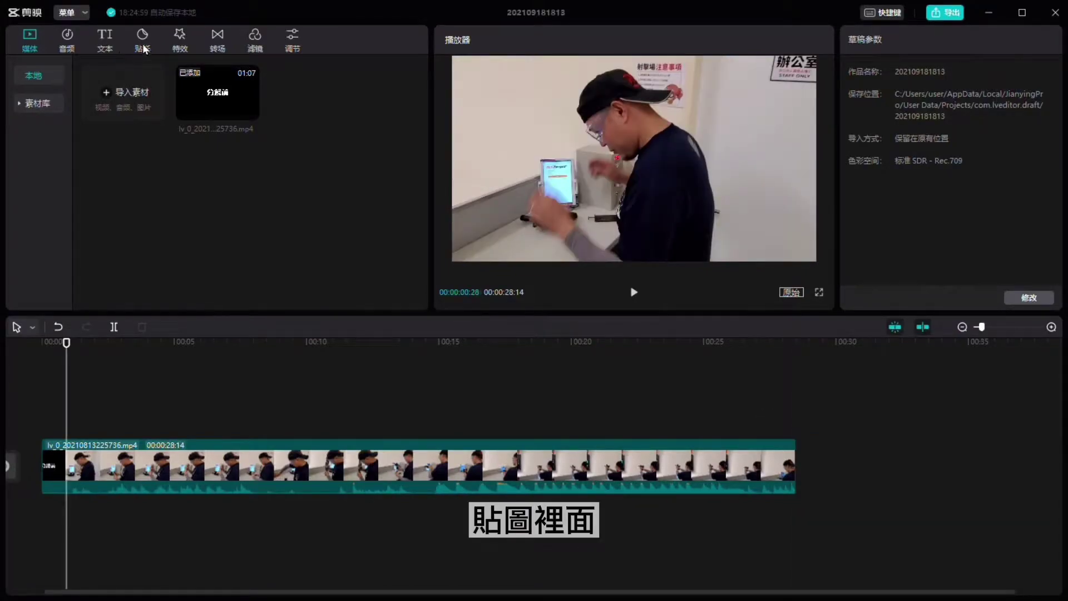
- Browse the 遮挡 sticker category for mosaic-style stickers that could cover an object
{"action": "left_click", "coordinate": [143, 44]}
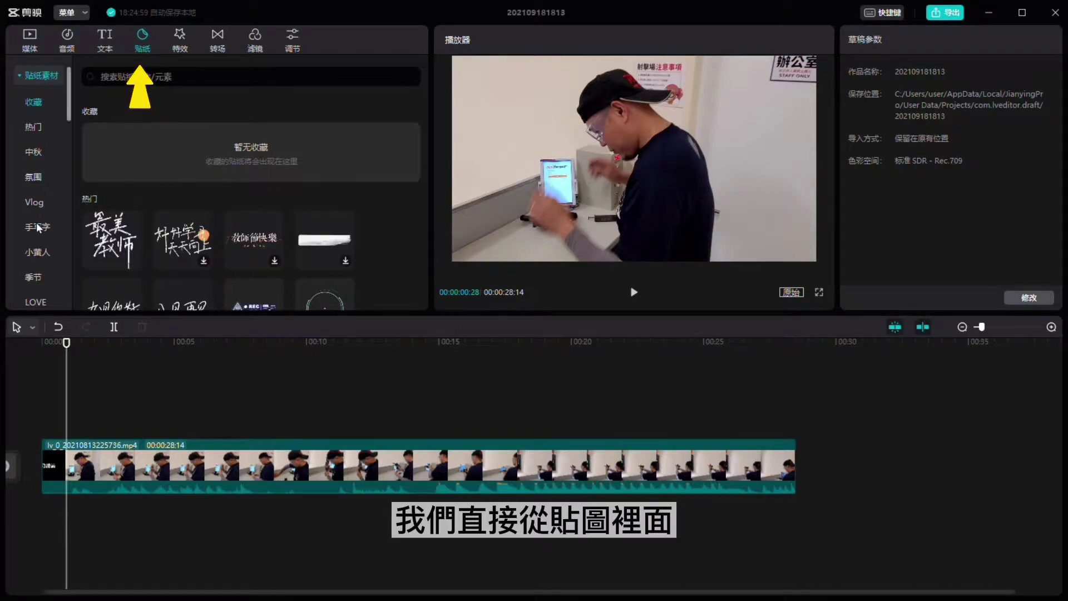
{"action": "scroll", "coordinate": [41, 211], "scroll_direction": "down", "scroll_amount": 6}
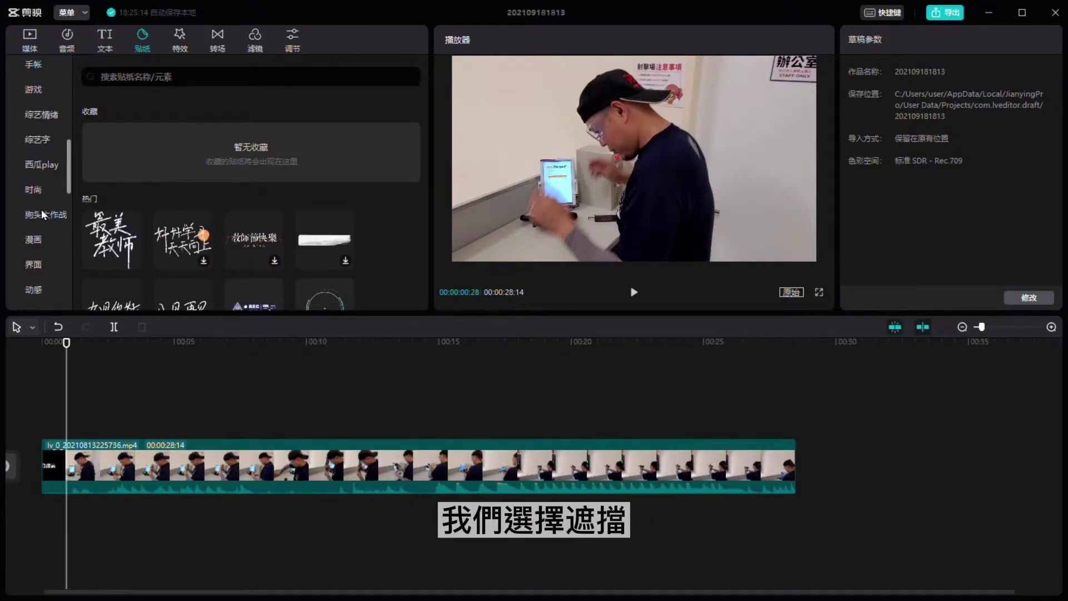
{"action": "scroll", "coordinate": [42, 209], "scroll_direction": "down", "scroll_amount": 5}
{"action": "scroll", "coordinate": [38, 189], "scroll_direction": "up", "scroll_amount": 7}
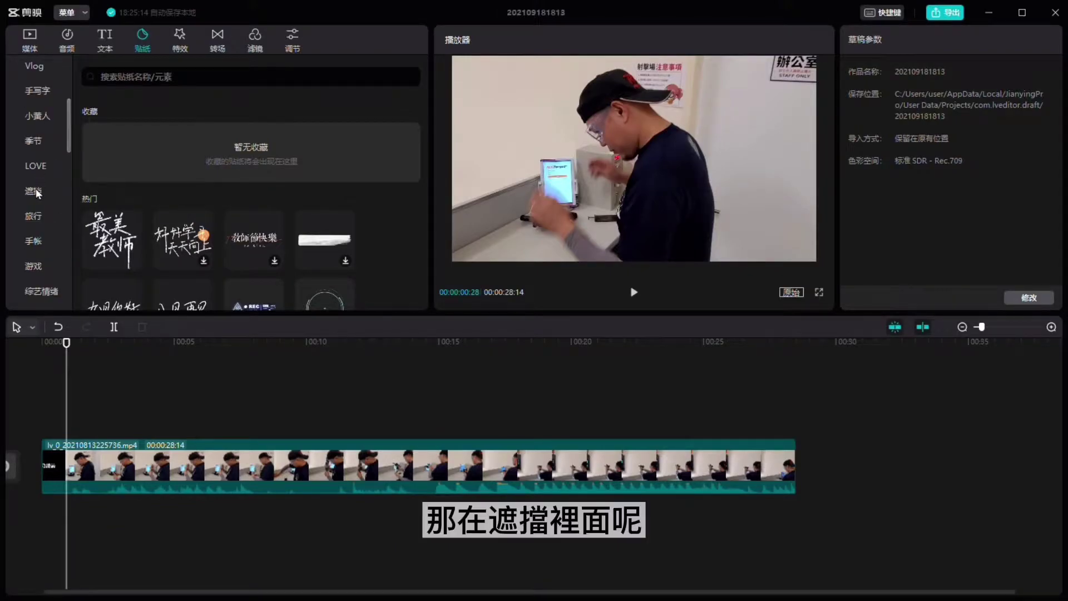
{"action": "left_click", "coordinate": [35, 192]}
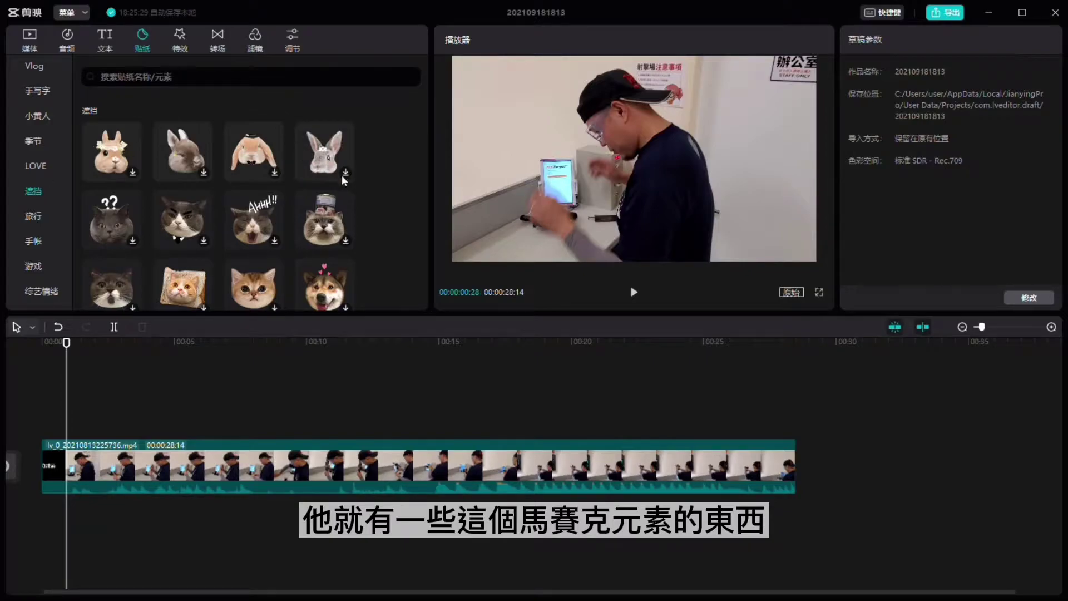
{"action": "scroll", "coordinate": [343, 179], "scroll_direction": "down", "scroll_amount": 5}
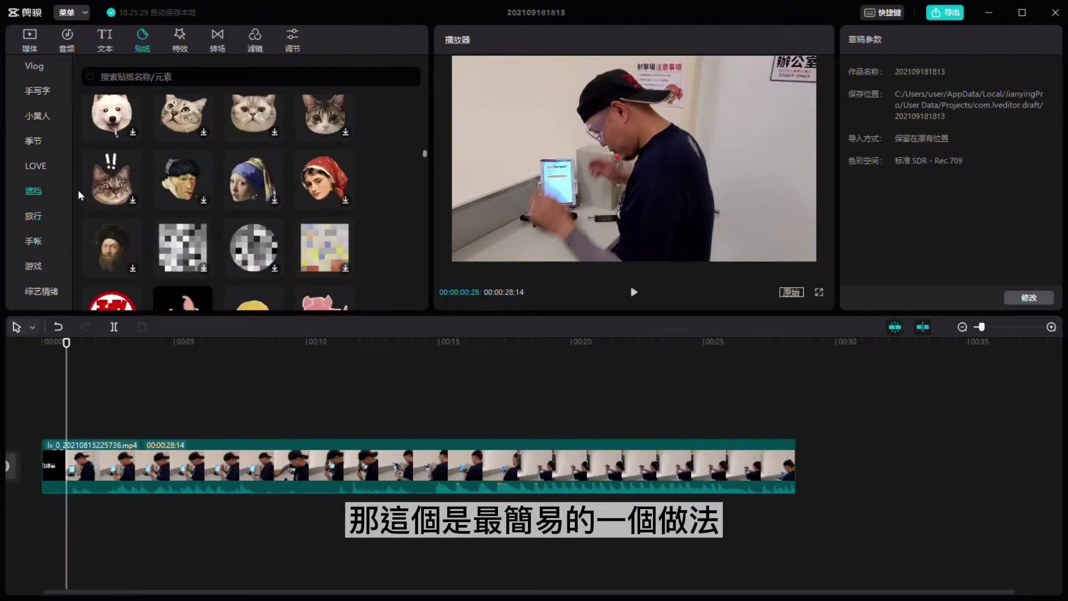
{"action": "scroll", "coordinate": [206, 243], "scroll_direction": "down", "scroll_amount": 1}
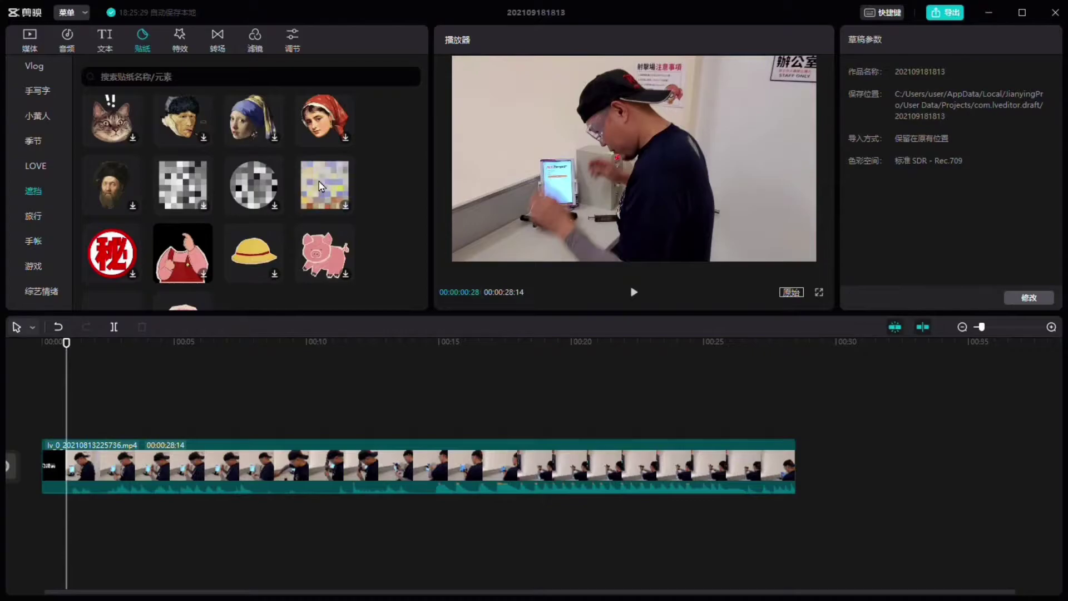
{"action": "scroll", "coordinate": [295, 205], "scroll_direction": "down", "scroll_amount": 2}
{"action": "scroll", "coordinate": [315, 201], "scroll_direction": "down", "scroll_amount": 1}
{"action": "scroll", "coordinate": [315, 205], "scroll_direction": "down", "scroll_amount": 1}
{"action": "scroll", "coordinate": [314, 205], "scroll_direction": "up", "scroll_amount": 4}
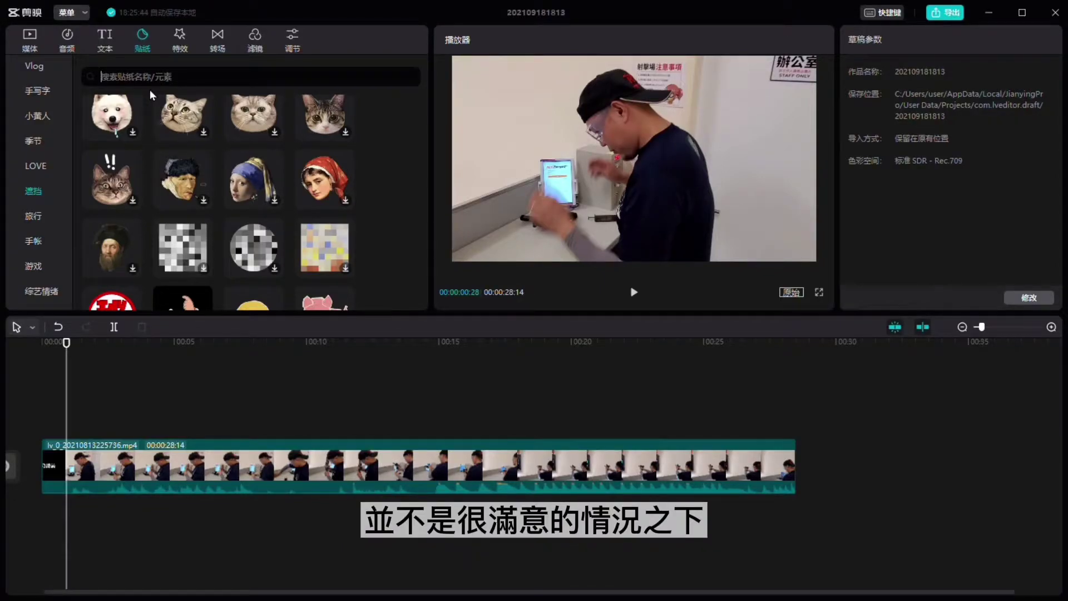
- Search the stickers for 馬賽克 and preview the green mosaic tile sticker
{"action": "left_click", "coordinate": [162, 84]}
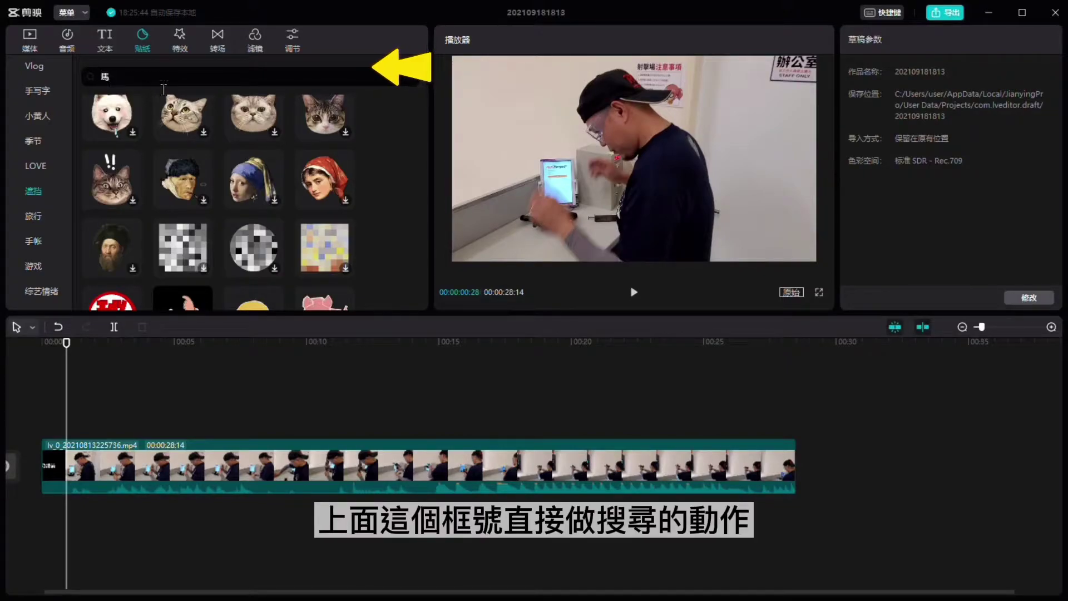
{"action": "type", "text": "馬賽克"}
{"action": "key", "text": "Return"}
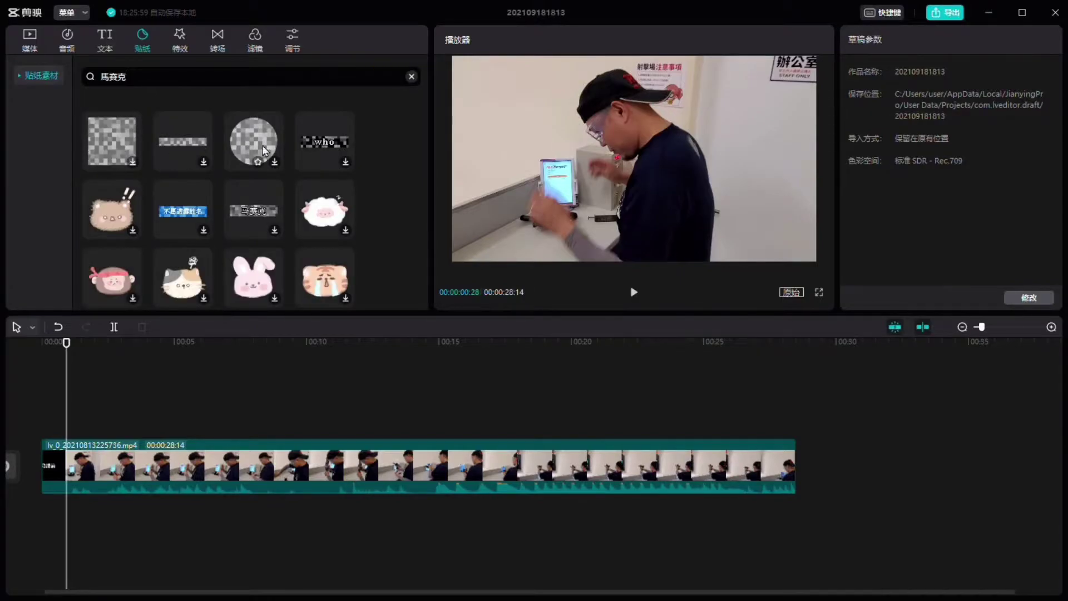
{"action": "scroll", "coordinate": [376, 143], "scroll_direction": "down", "scroll_amount": 3}
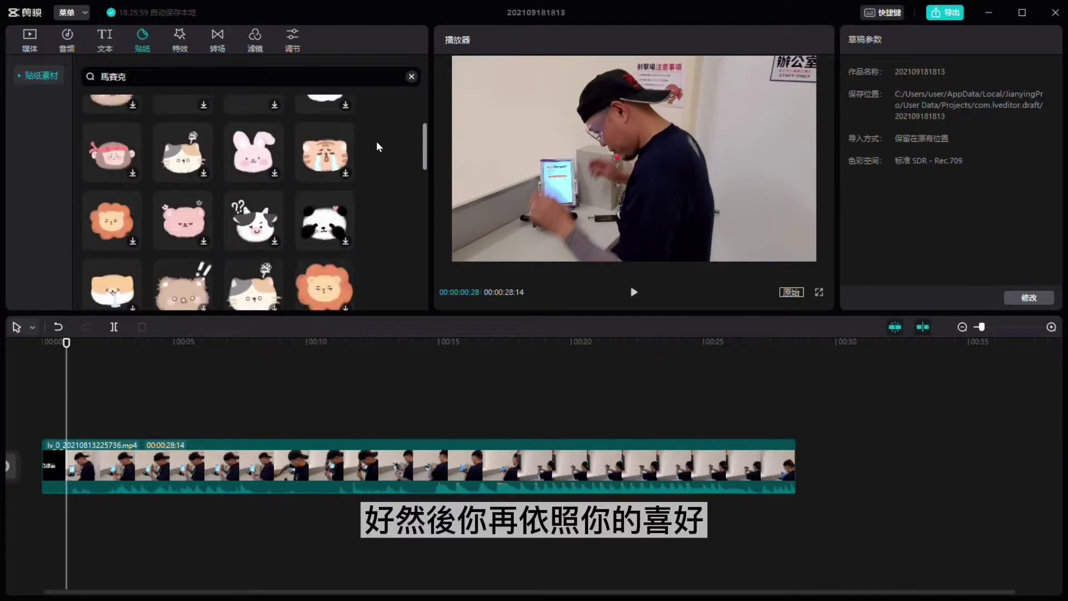
{"action": "scroll", "coordinate": [377, 147], "scroll_direction": "down", "scroll_amount": 5}
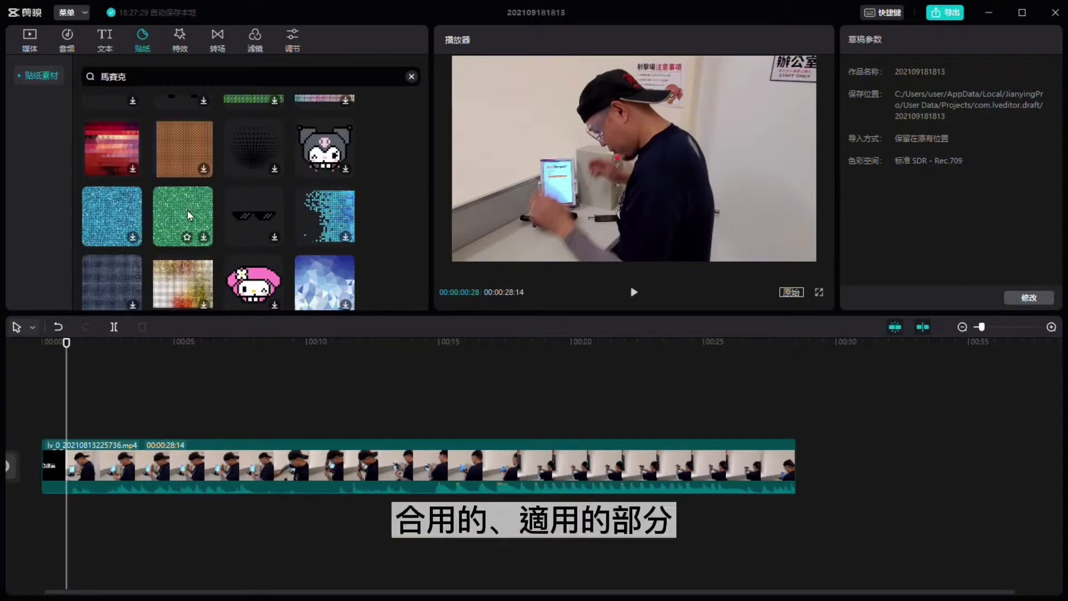
{"action": "left_click", "coordinate": [186, 211]}
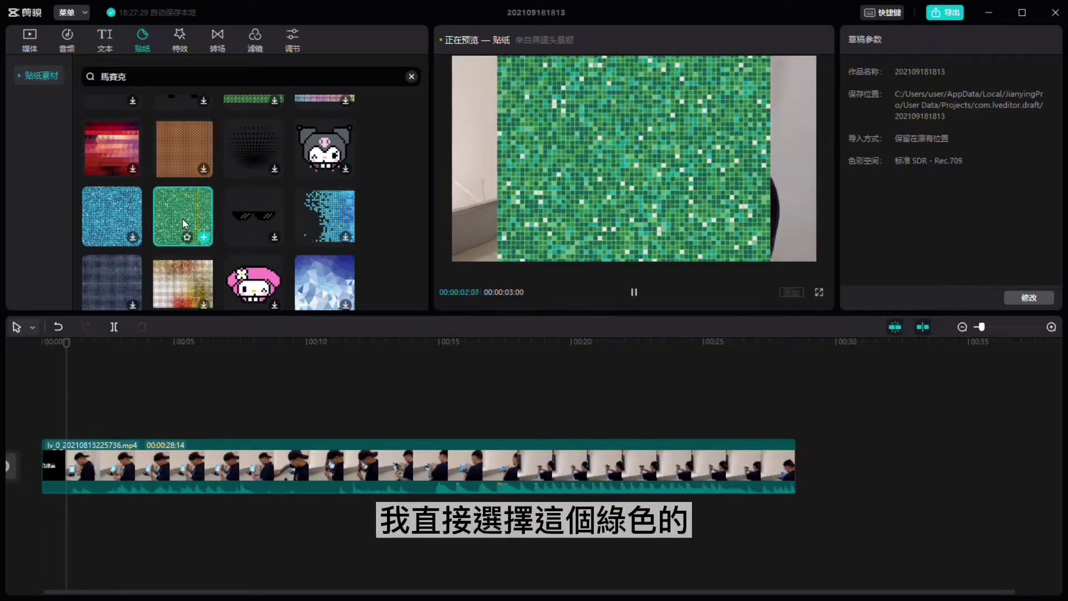
- Add the green mosaic sticker above the clip, scale it to 27% and position it over the tablet at X -791, Y -394
{"action": "left_click_drag", "start_coordinate": [179, 221], "coordinate": [202, 450]}
{"action": "left_click_drag", "start_coordinate": [95, 482], "coordinate": [128, 479]}
{"action": "left_click_drag", "start_coordinate": [523, 60], "coordinate": [563, 143]}
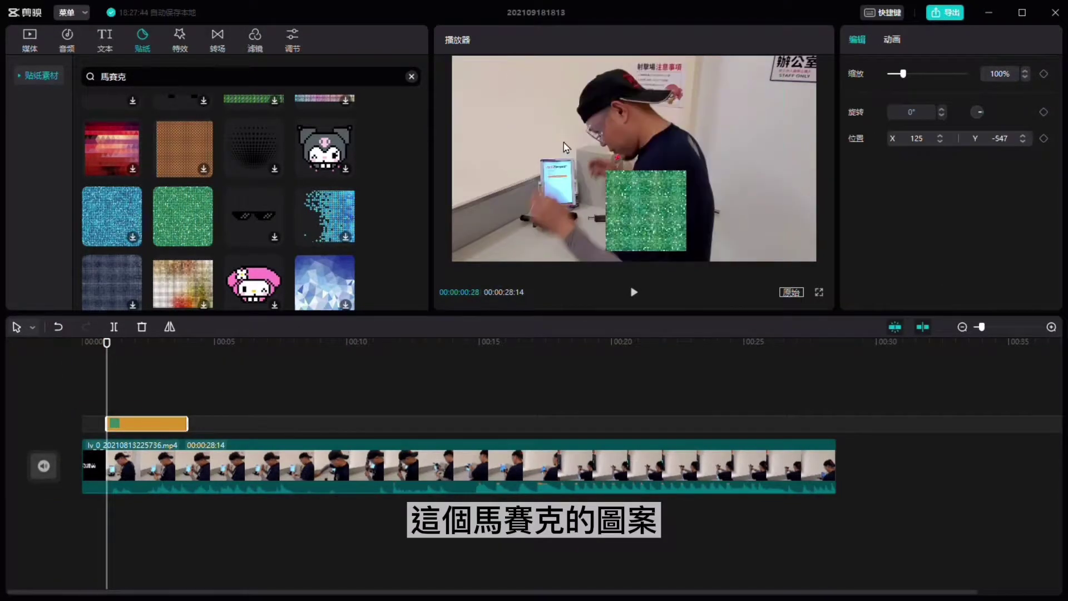
{"action": "left_click_drag", "start_coordinate": [639, 203], "coordinate": [560, 187]}
{"action": "left_click_drag", "start_coordinate": [612, 236], "coordinate": [608, 229]}
{"action": "left_click_drag", "start_coordinate": [559, 185], "coordinate": [549, 191]}
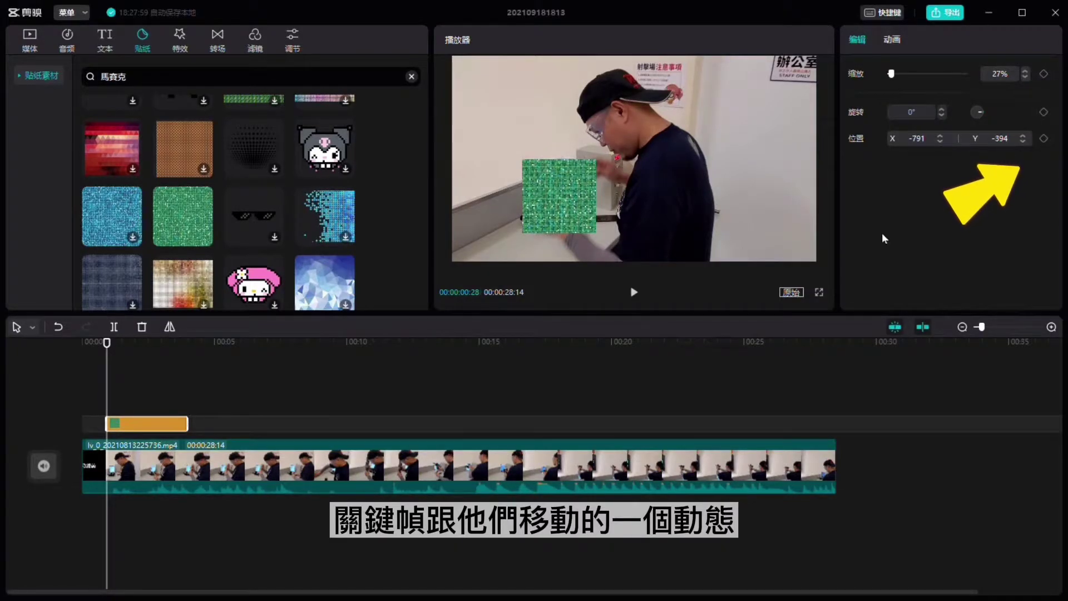
- Extend the mosaic sticker to about the 8-second mark and add position, rotation and scale keyframes at 00:00:02:17
{"action": "left_click", "coordinate": [634, 292]}
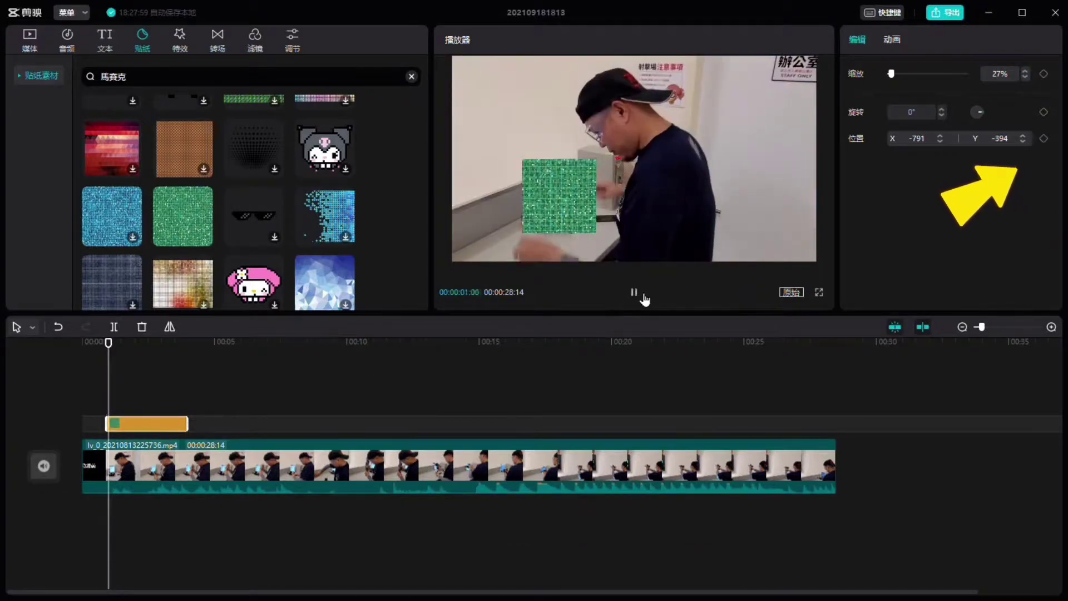
{"action": "left_click", "coordinate": [643, 298]}
{"action": "left_click_drag", "start_coordinate": [187, 429], "coordinate": [301, 431]}
{"action": "left_click", "coordinate": [151, 421]}
{"action": "left_click", "coordinate": [1044, 139]}
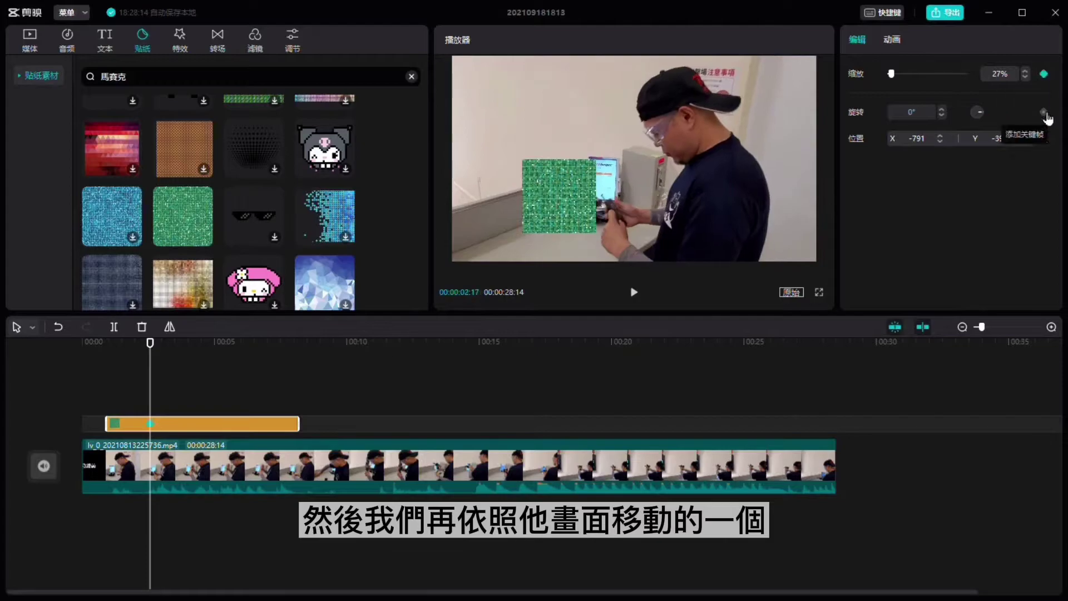
{"action": "left_click", "coordinate": [1044, 111]}
{"action": "left_click", "coordinate": [1043, 74]}
- Move the mosaic sticker sideways in the frame to follow the tablet's shifted position
{"action": "left_click", "coordinate": [176, 350]}
{"action": "left_click", "coordinate": [148, 392]}
{"action": "left_click", "coordinate": [115, 389]}
{"action": "left_click", "coordinate": [633, 293]}
{"action": "left_click", "coordinate": [632, 293]}
{"action": "left_click", "coordinate": [114, 427]}
{"action": "left_click_drag", "start_coordinate": [547, 210], "coordinate": [597, 197]}
- Play the clip from the start to check how the mosaic sticker follows the tablet
{"action": "left_click", "coordinate": [635, 293]}
{"action": "left_click", "coordinate": [637, 293]}
{"action": "left_click", "coordinate": [635, 293]}
{"action": "left_click", "coordinate": [638, 294]}
{"action": "left_click", "coordinate": [634, 293]}
{"action": "left_click", "coordinate": [84, 389]}
{"action": "left_click", "coordinate": [634, 294]}
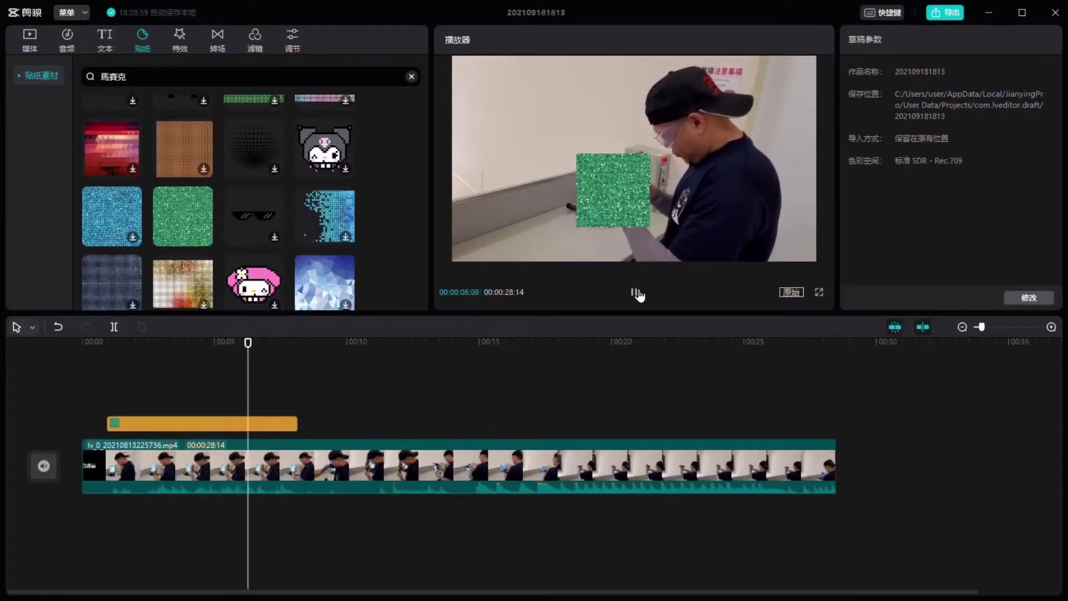
{"action": "left_click", "coordinate": [638, 295]}
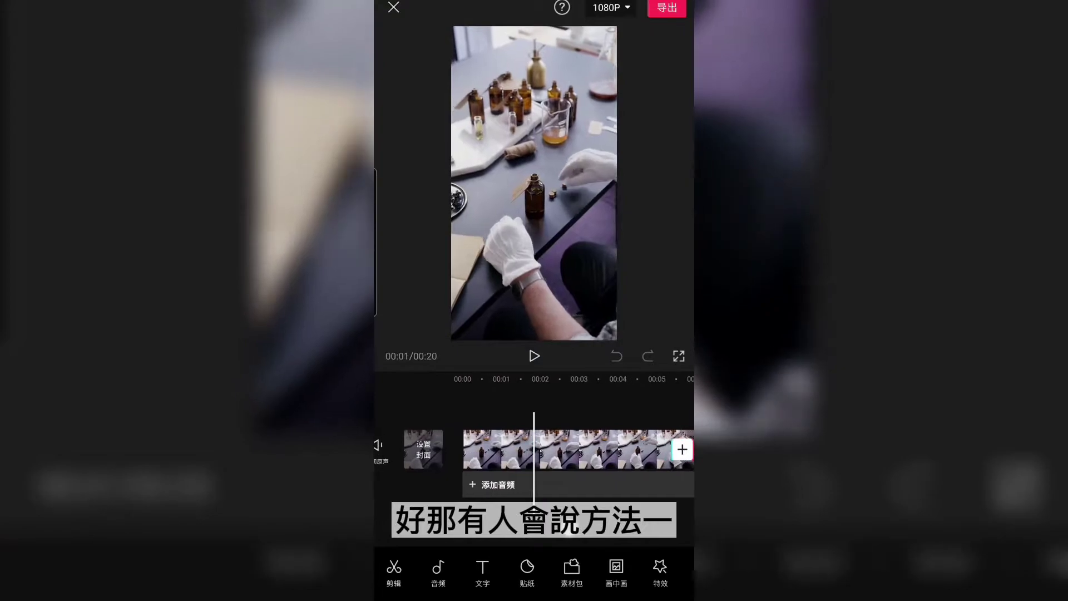
- Switch to the mobile 剪映 project and duplicate the bottle video clip
{"action": "left_click_drag", "start_coordinate": [568, 527], "coordinate": [601, 523]}
{"action": "left_click", "coordinate": [609, 452]}
{"action": "left_click_drag", "start_coordinate": [626, 574], "coordinate": [559, 574]}
{"action": "scroll", "coordinate": [556, 571], "scroll_direction": "right", "scroll_amount": 5}
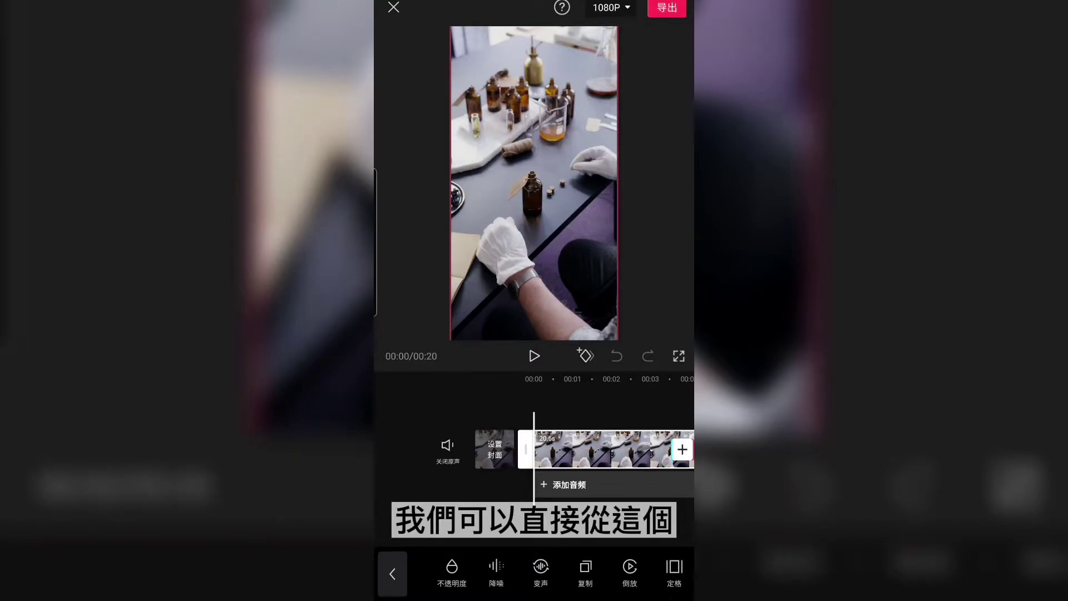
{"action": "left_click", "coordinate": [586, 573]}
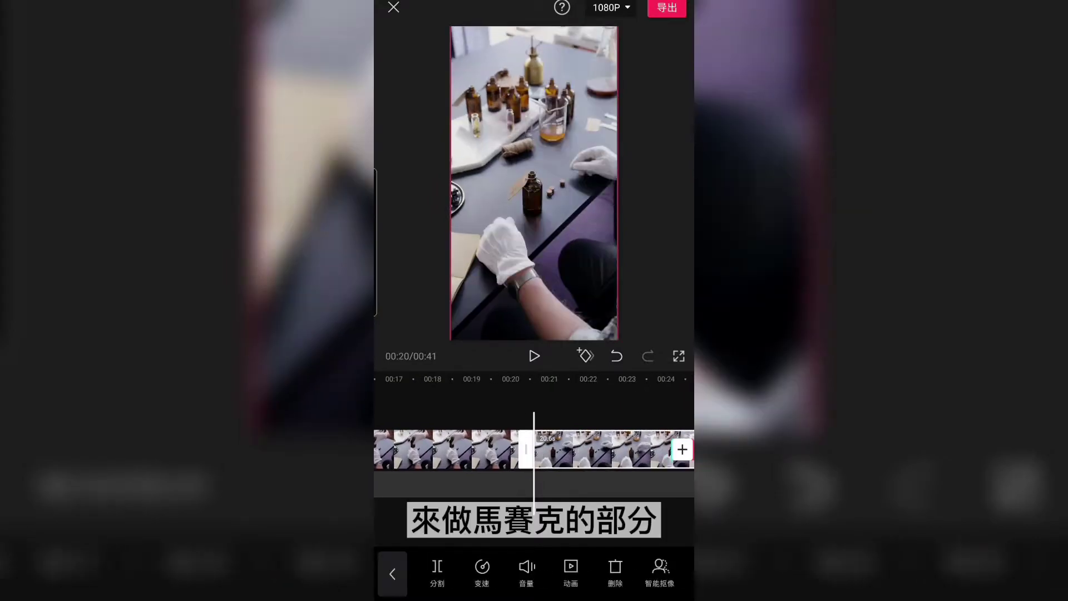
- Convert the duplicated bottle clip into a picture-in-picture layer with 切画中画
{"action": "left_click", "coordinate": [392, 574]}
{"action": "left_click_drag", "start_coordinate": [630, 573], "coordinate": [587, 575]}
{"action": "left_click", "coordinate": [470, 575]}
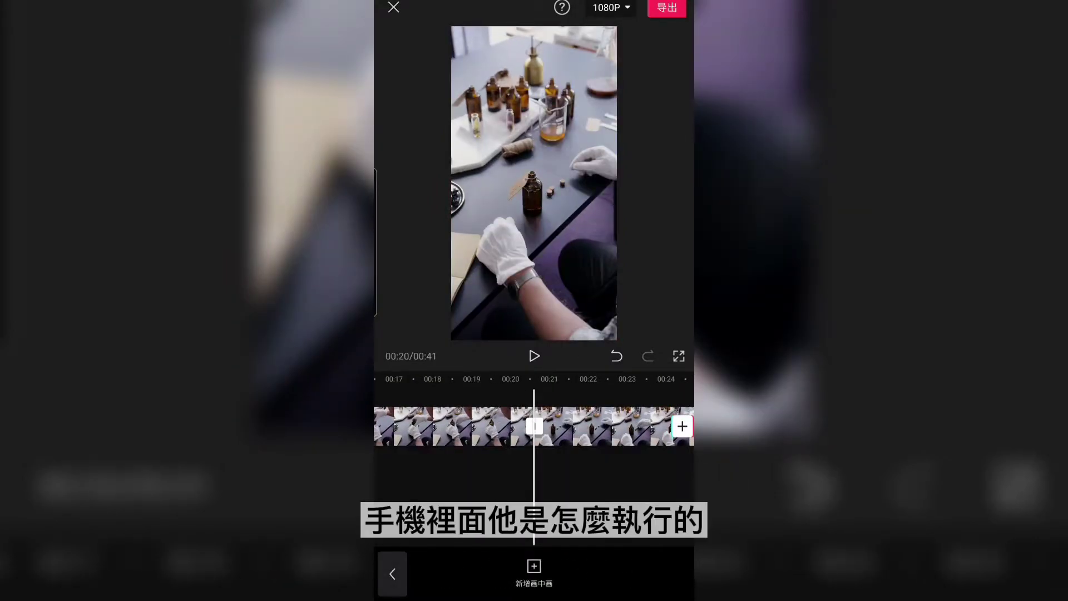
{"action": "left_click", "coordinate": [601, 428]}
{"action": "left_click_drag", "start_coordinate": [644, 576], "coordinate": [518, 576]}
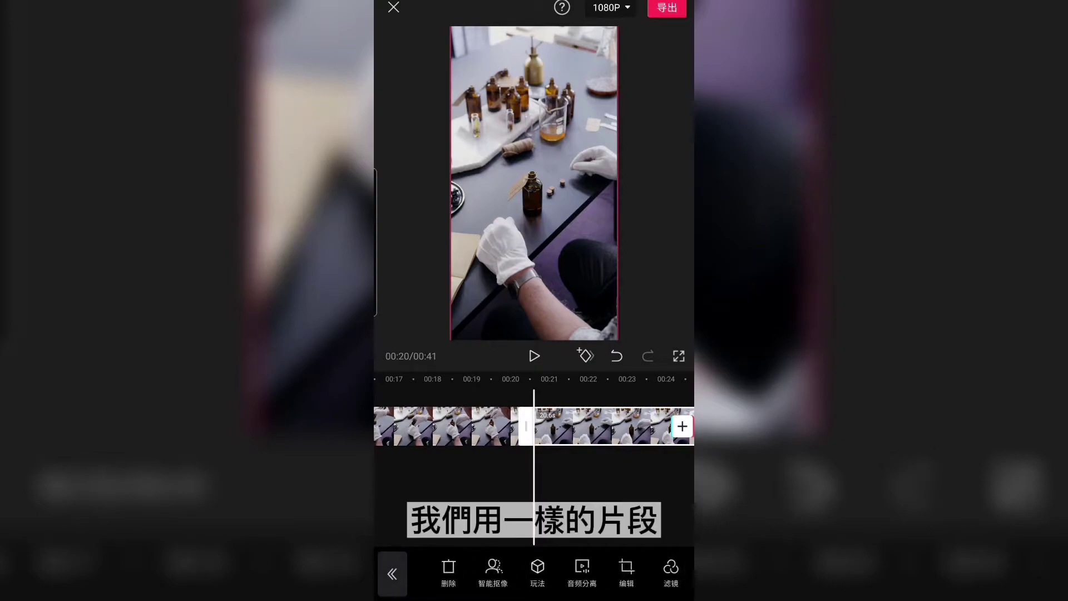
{"action": "left_click_drag", "start_coordinate": [640, 569], "coordinate": [556, 573]}
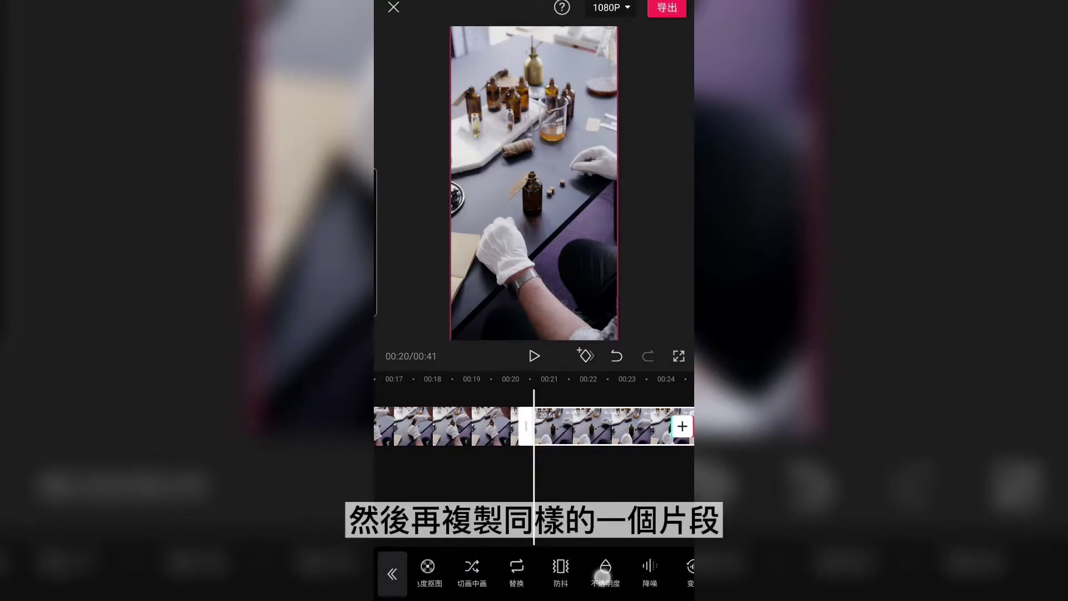
{"action": "left_click", "coordinate": [471, 572]}
- Align the picture-in-picture clip with the start of the main clip and mask it around the central brown bottle
{"action": "left_click", "coordinate": [606, 459]}
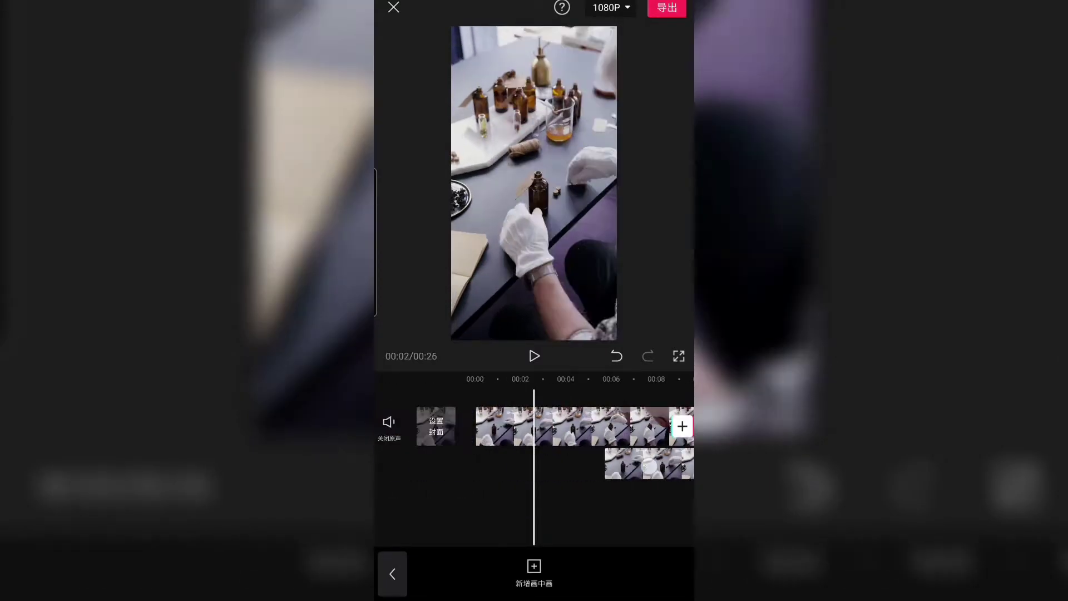
{"action": "left_click_drag", "start_coordinate": [645, 463], "coordinate": [502, 462]}
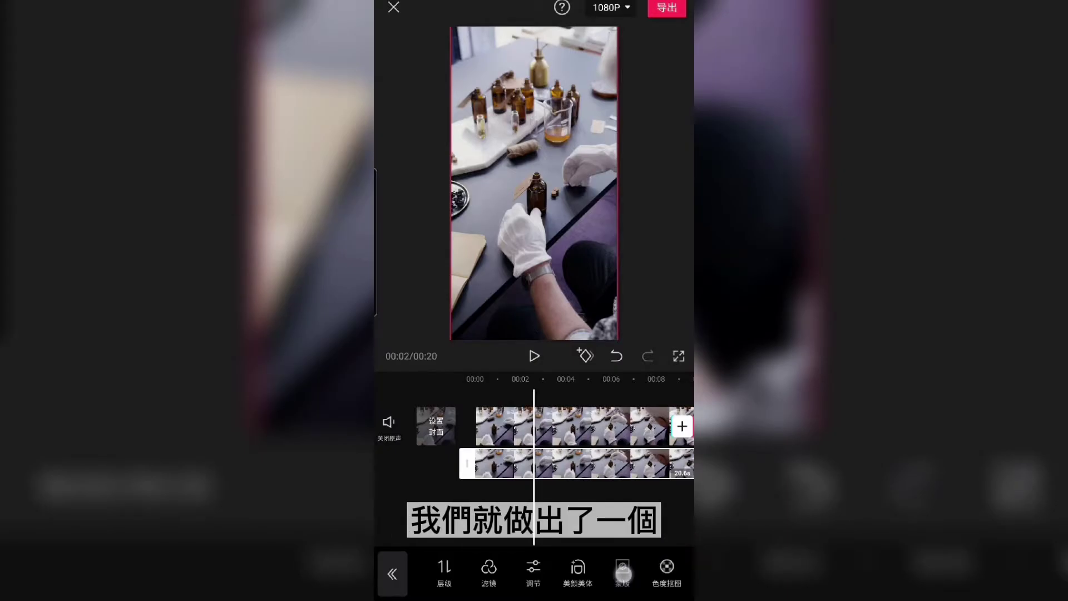
{"action": "left_click", "coordinate": [622, 573]}
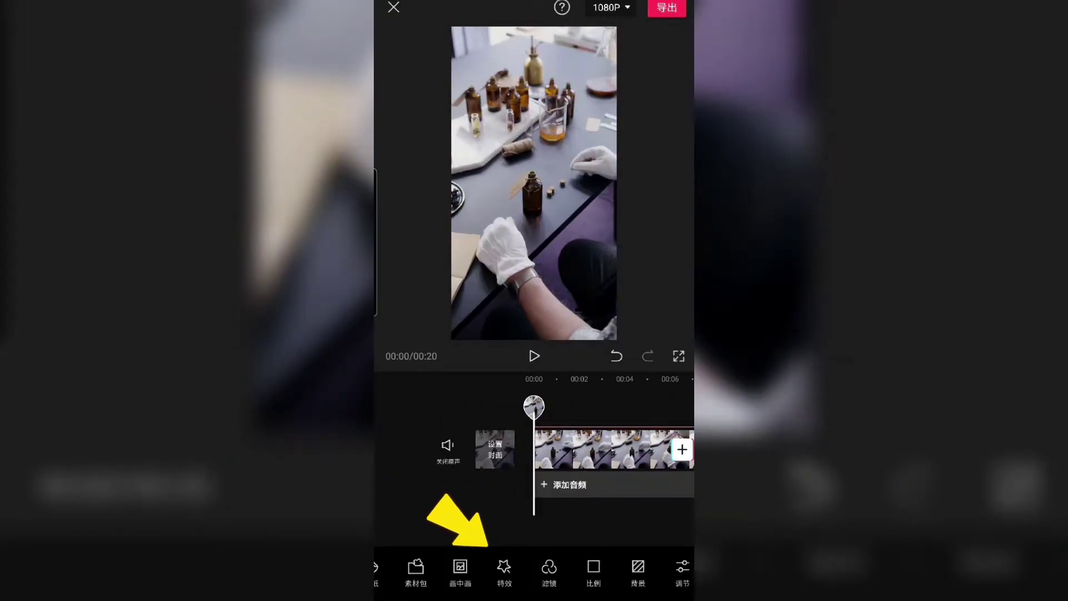
- Add the 马赛克 scene effect from the 基础 category and stretch it to the end of the 20-second clip
{"action": "left_click", "coordinate": [504, 572]}
{"action": "left_click", "coordinate": [485, 572]}
{"action": "left_click", "coordinate": [605, 391]}
{"action": "scroll", "coordinate": [667, 425], "scroll_direction": "down", "scroll_amount": 3}
{"action": "scroll", "coordinate": [534, 506], "scroll_direction": "down", "scroll_amount": 5}
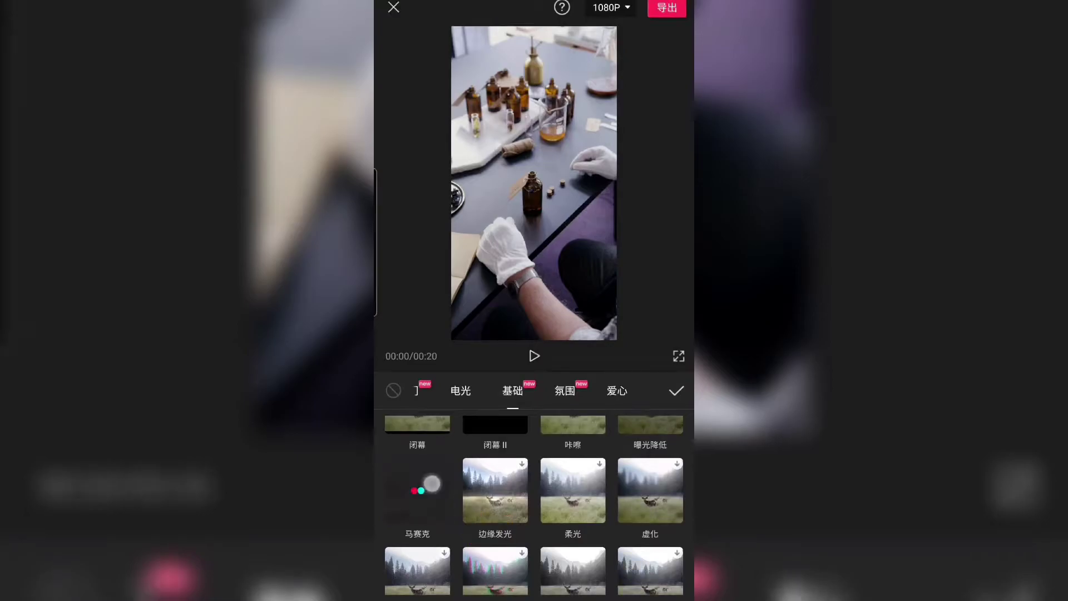
{"action": "left_click", "coordinate": [417, 490]}
{"action": "left_click", "coordinate": [676, 390]}
{"action": "left_click_drag", "start_coordinate": [537, 463], "coordinate": [544, 461]}
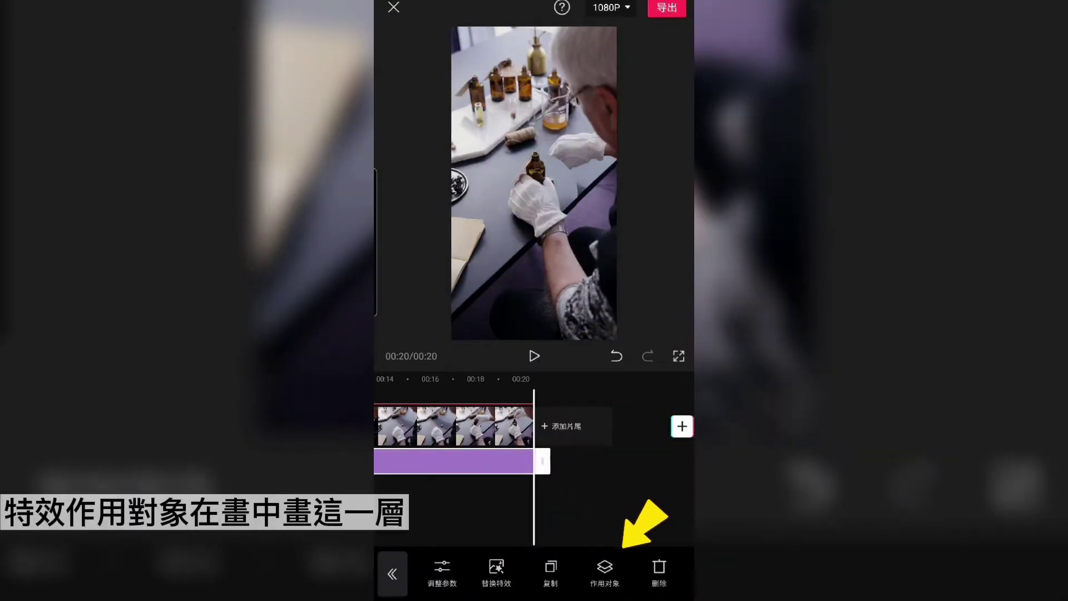
- Set the mosaic effect's target to the 画中画 layer and play back the result
{"action": "left_click", "coordinate": [604, 570]}
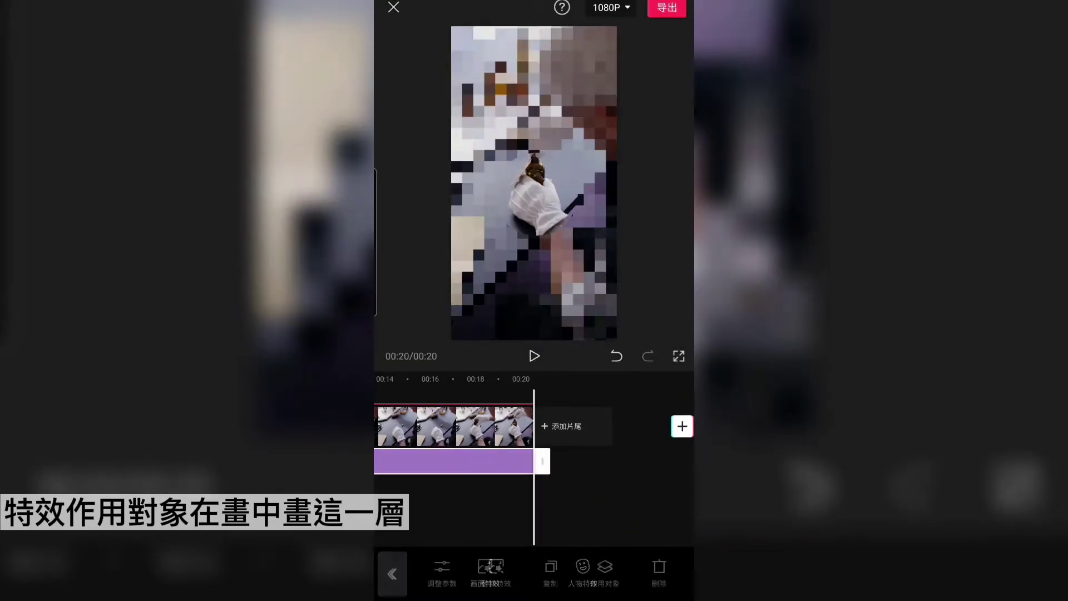
{"action": "left_click", "coordinate": [605, 570]}
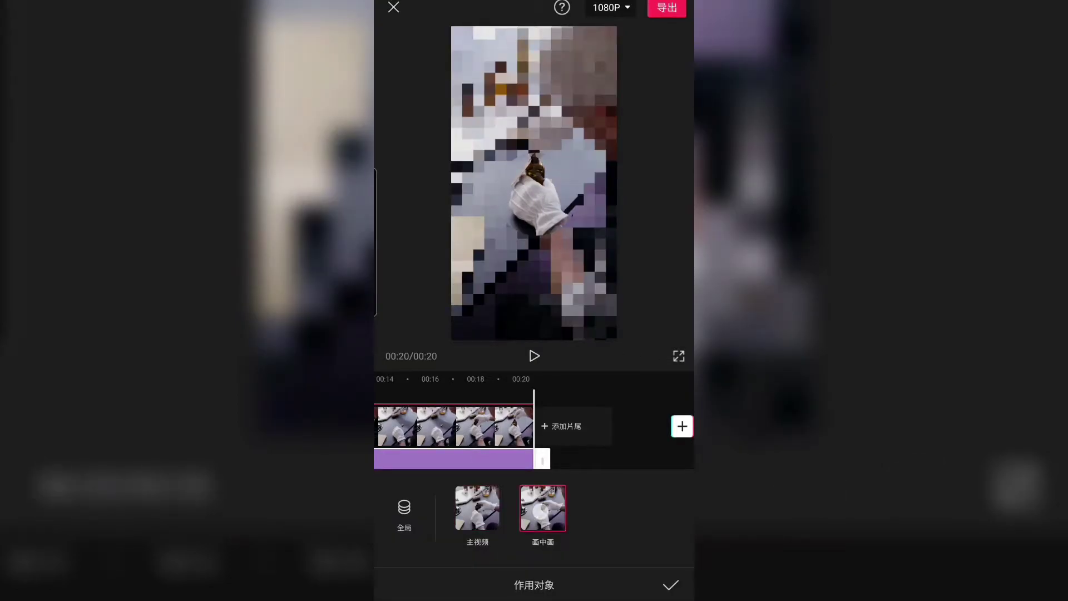
{"action": "left_click", "coordinate": [540, 511]}
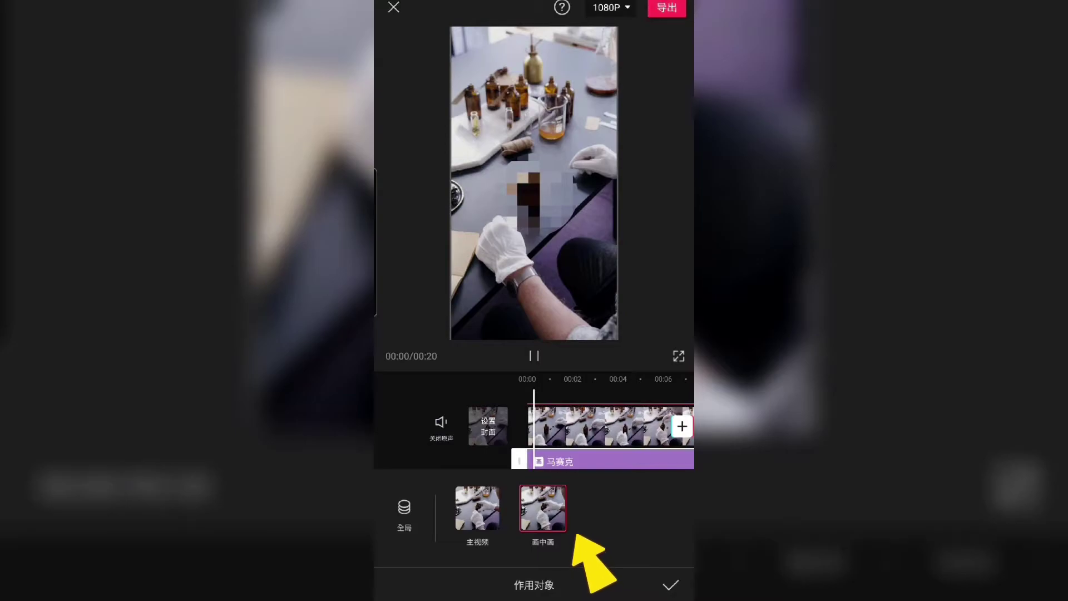
{"action": "left_click", "coordinate": [670, 585]}
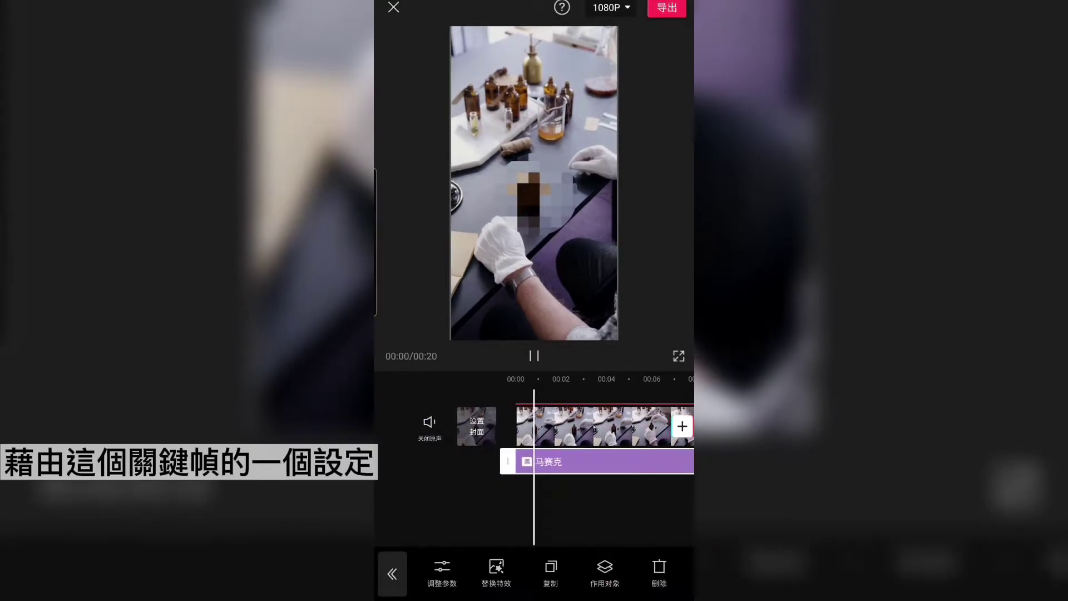
{"action": "left_click", "coordinate": [624, 512]}
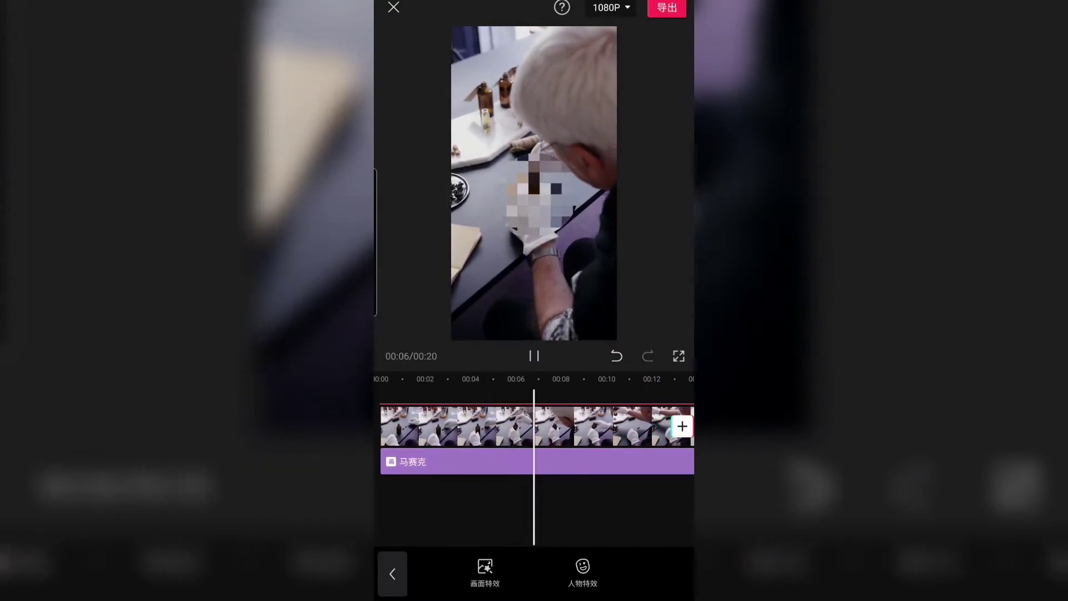
{"action": "left_click", "coordinate": [534, 356]}
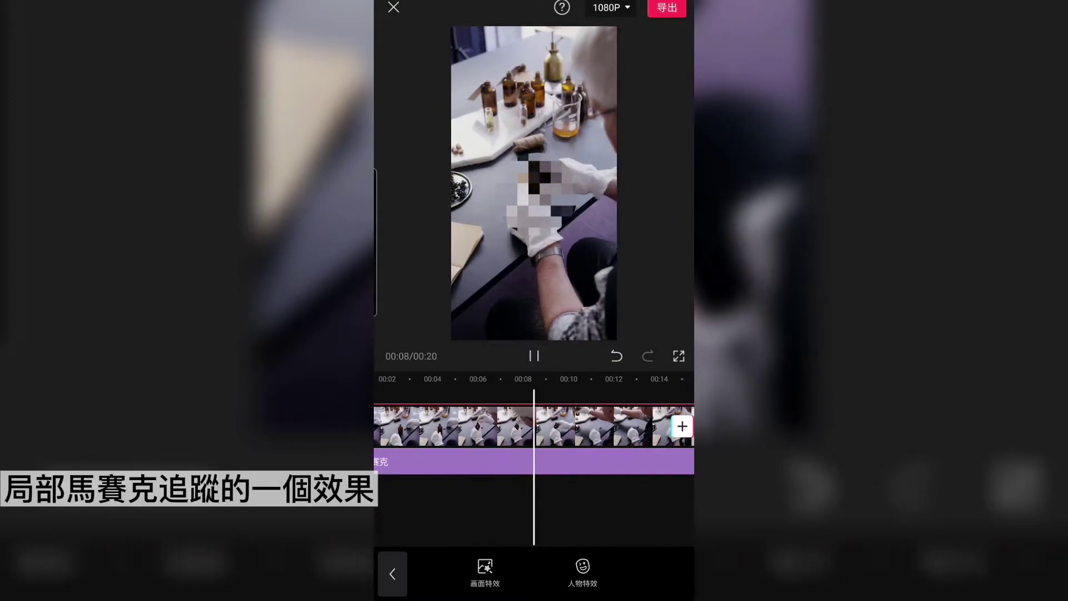
- Pause the playback and lower the mosaic effect's adjustment parameter for finer blocks, checking it on a nearby frame
{"action": "left_click", "coordinate": [541, 361]}
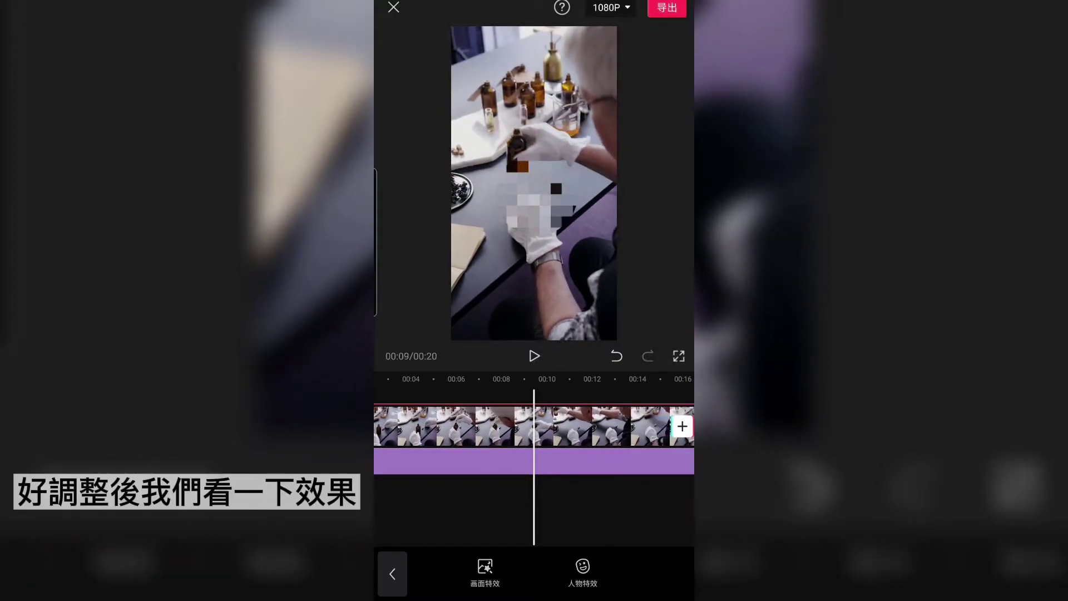
{"action": "left_click", "coordinate": [596, 463]}
{"action": "left_click", "coordinate": [442, 573]}
{"action": "left_click_drag", "start_coordinate": [506, 545], "coordinate": [484, 546]}
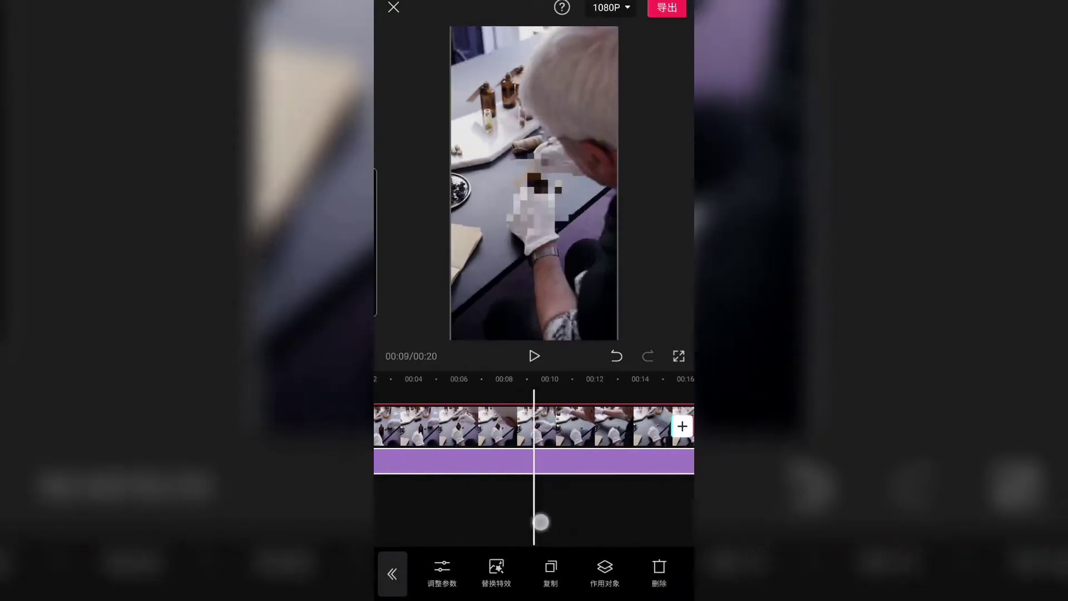
{"action": "left_click_drag", "start_coordinate": [541, 522], "coordinate": [562, 522]}
{"action": "left_click", "coordinate": [390, 573]}
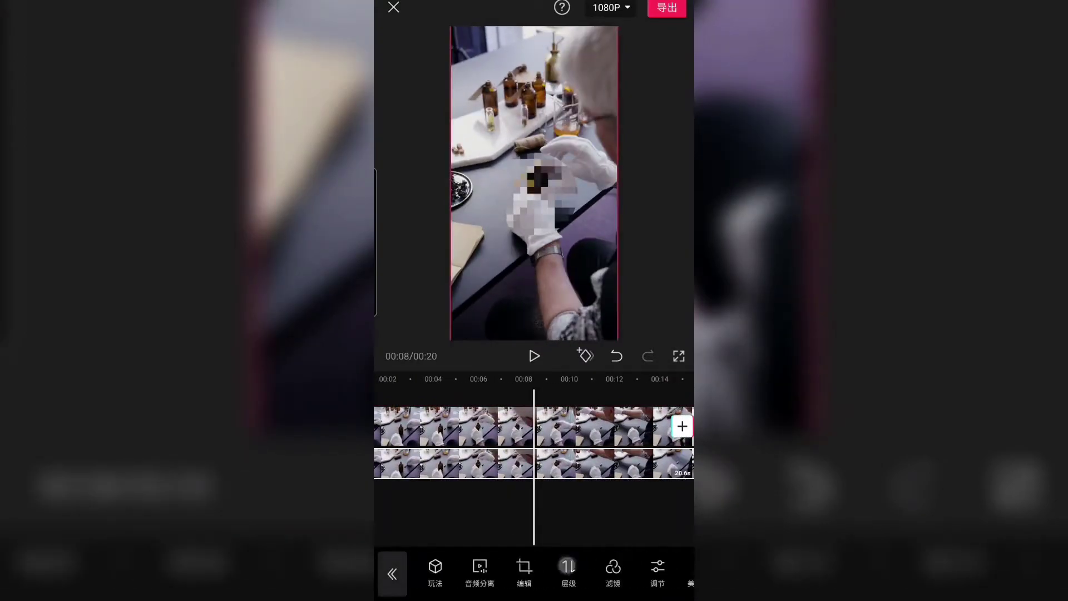
- Look over the picture-in-picture clip's tools, including 层级, and select the mosaic effect on the timeline
{"action": "left_click", "coordinate": [567, 569]}
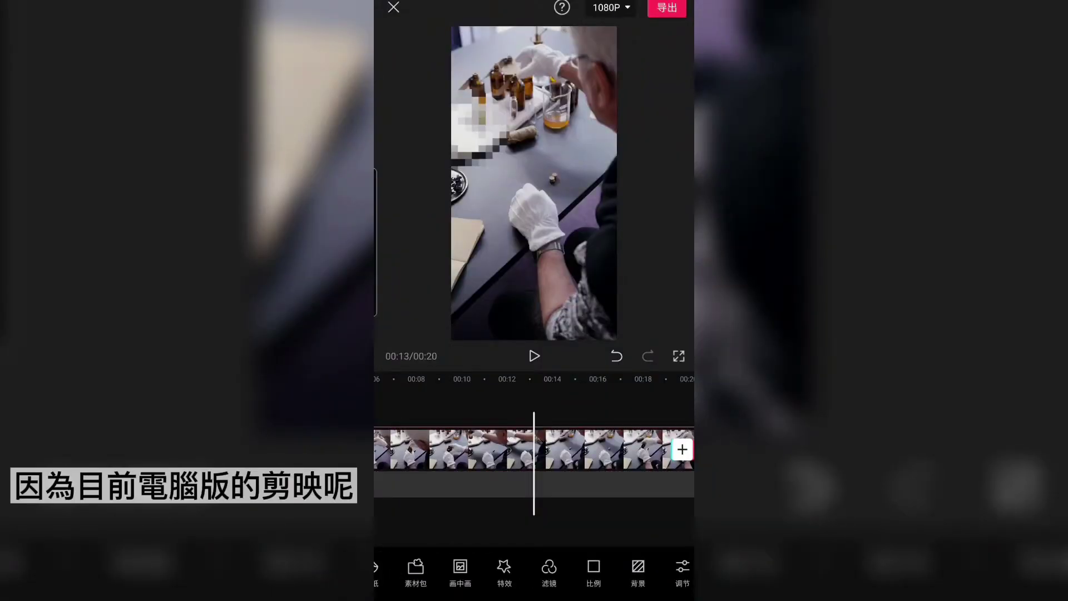
{"action": "left_click", "coordinate": [504, 573]}
{"action": "left_click", "coordinate": [599, 462]}
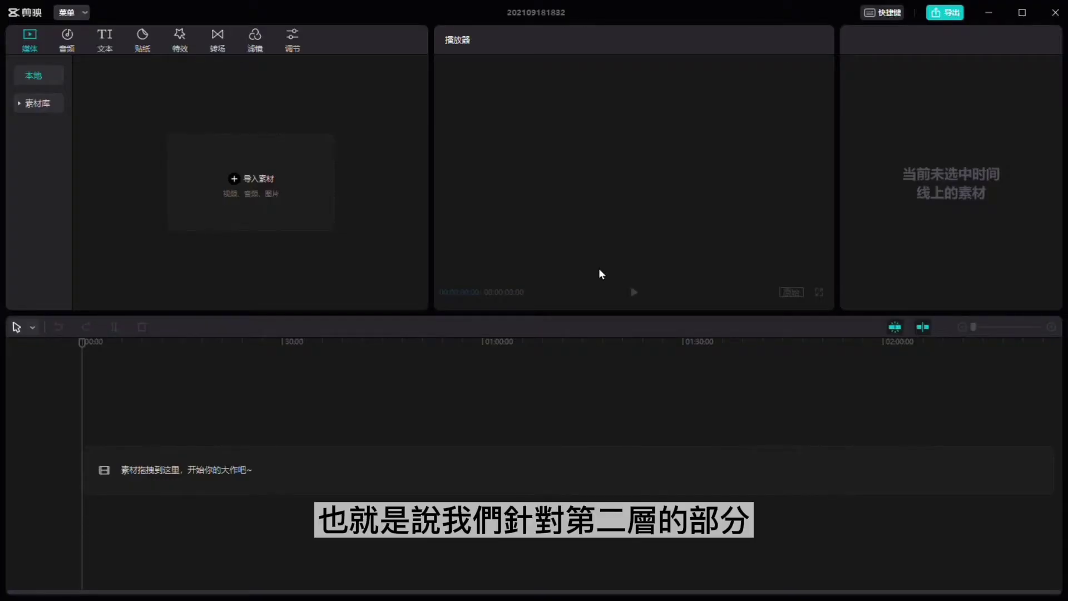
- Switch to the desktop version of 剪映, import 20210813_181458.mp4 and place it at the start of the main track
{"action": "left_click", "coordinate": [247, 190]}
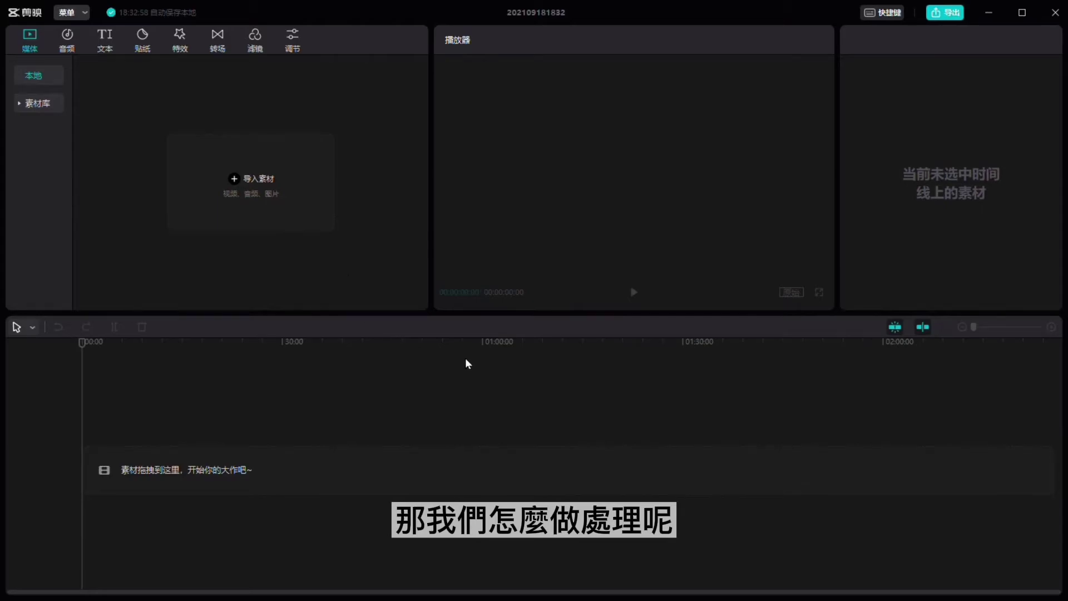
{"action": "left_click_drag", "start_coordinate": [183, 527], "coordinate": [142, 469]}
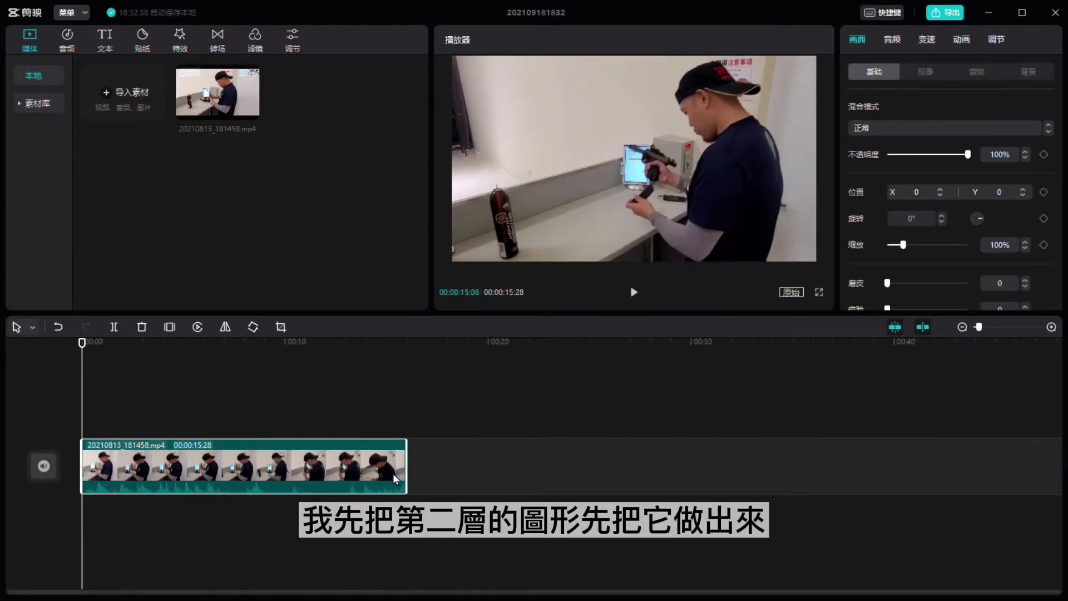
{"action": "left_click", "coordinate": [362, 407]}
{"action": "left_click", "coordinate": [339, 473]}
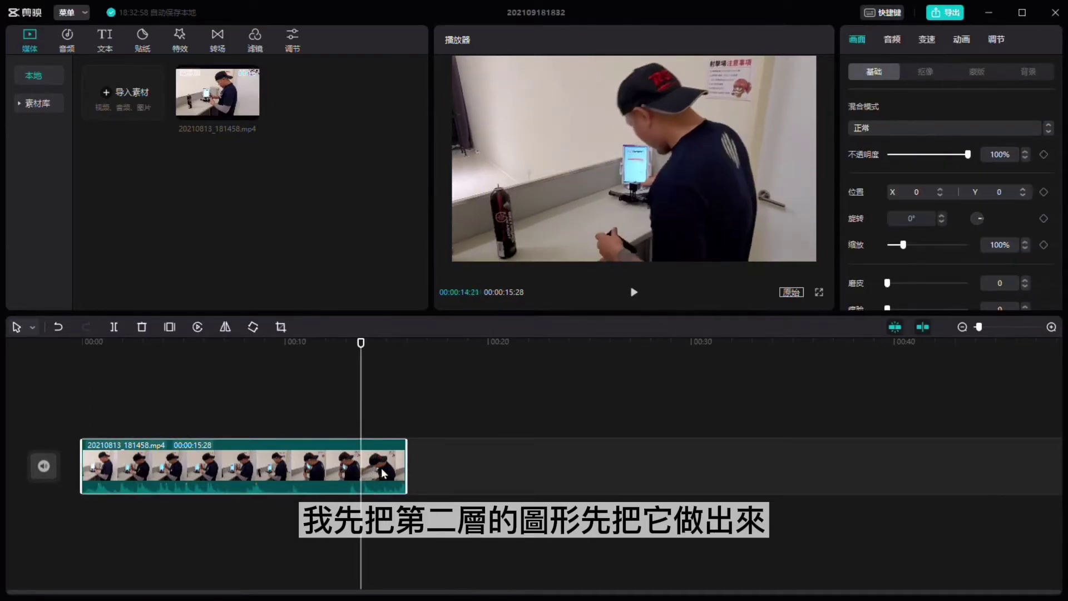
- Duplicate the main clip onto the track above and align the copy with the start of the original
{"action": "left_click", "coordinate": [208, 399]}
{"action": "left_click", "coordinate": [244, 464]}
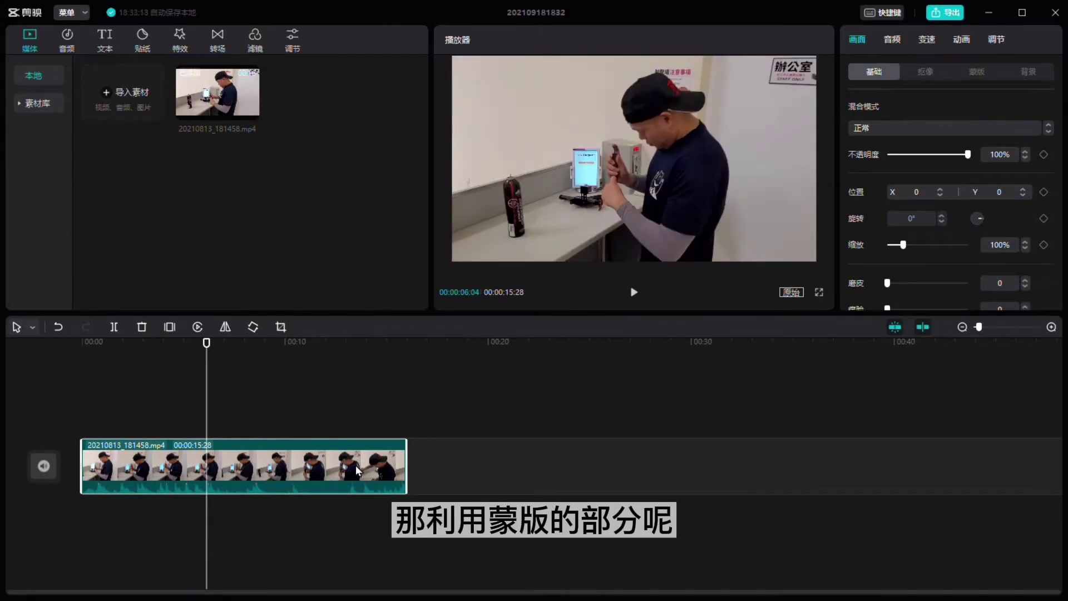
{"action": "key", "text": "ctrl+v"}
{"action": "left_click_drag", "start_coordinate": [436, 406], "coordinate": [312, 407]}
{"action": "left_click", "coordinate": [507, 403]}
{"action": "left_click", "coordinate": [339, 405]}
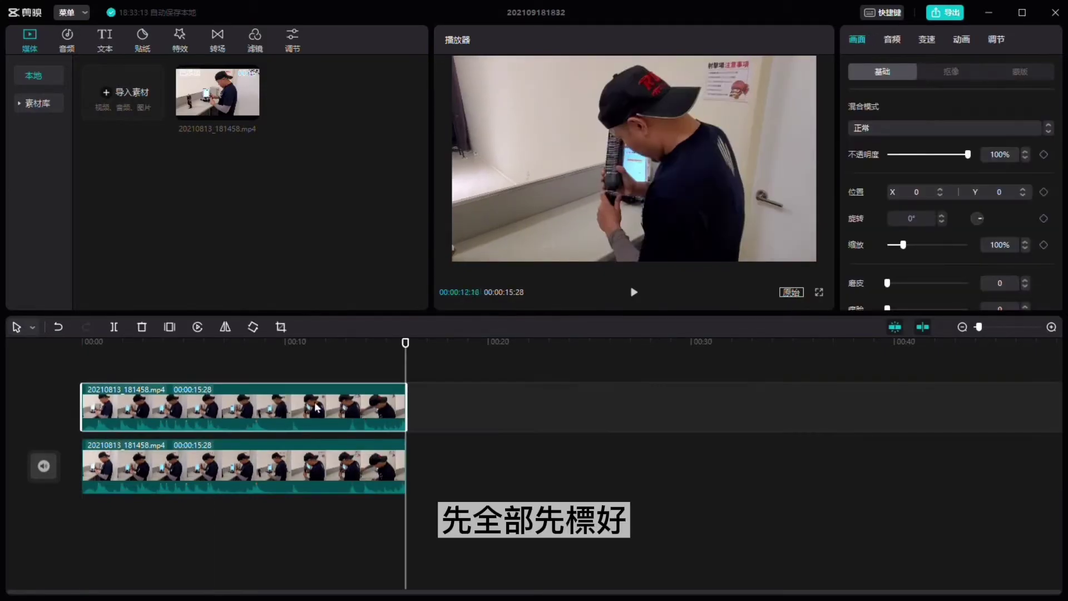
- Apply a 圆形 mask to the upper copy of the clip
{"action": "left_click", "coordinate": [111, 364]}
{"action": "left_click", "coordinate": [95, 367]}
{"action": "left_click", "coordinate": [121, 396]}
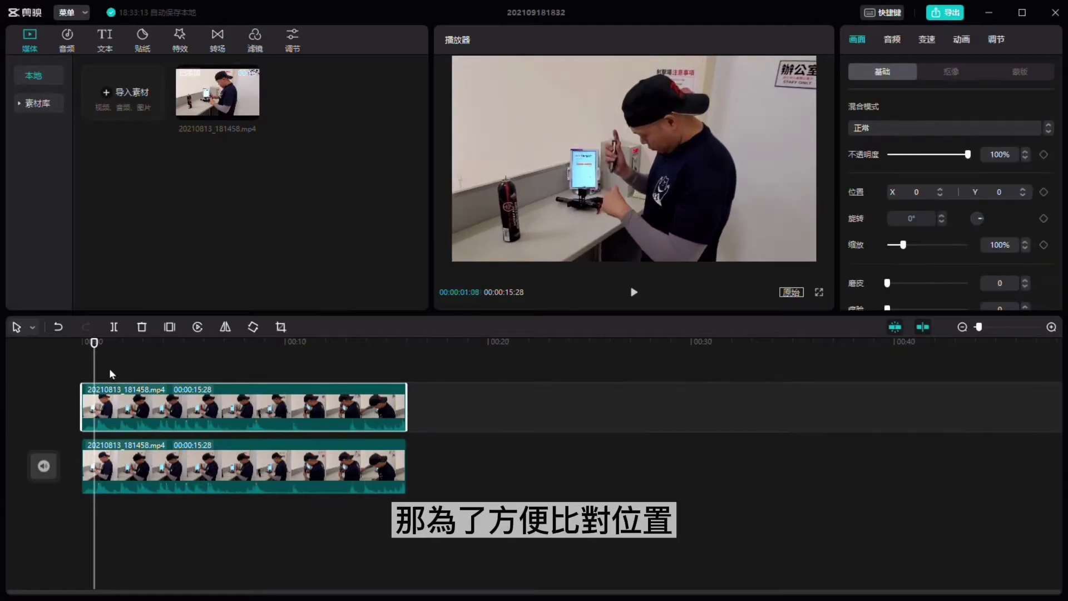
{"action": "left_click", "coordinate": [1020, 72]}
{"action": "left_click", "coordinate": [1033, 120]}
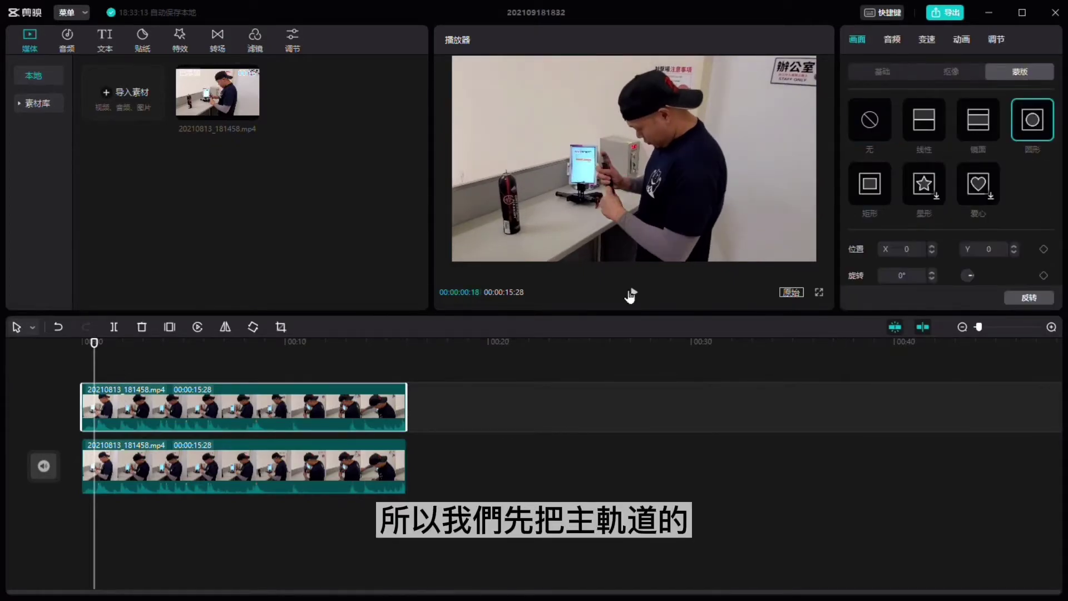
- At the clip's start, place the mask at X -183, Y -58 with size 538 × 540, keyframing its position and size
{"action": "left_click_drag", "start_coordinate": [94, 343], "coordinate": [83, 345]}
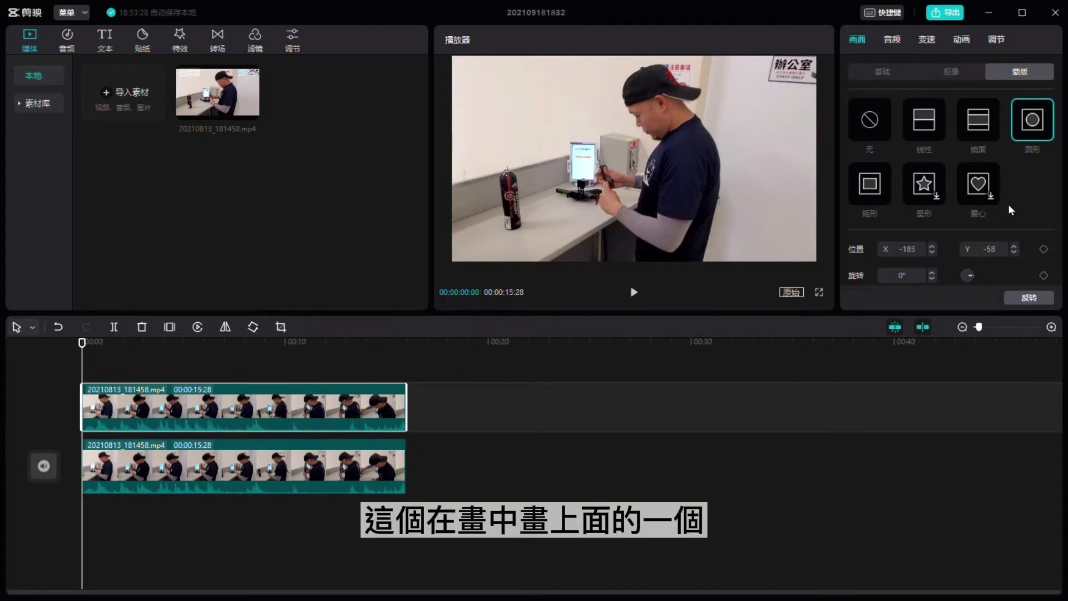
{"action": "scroll", "coordinate": [1029, 198], "scroll_direction": "down", "scroll_amount": 2}
{"action": "left_click", "coordinate": [1044, 183]}
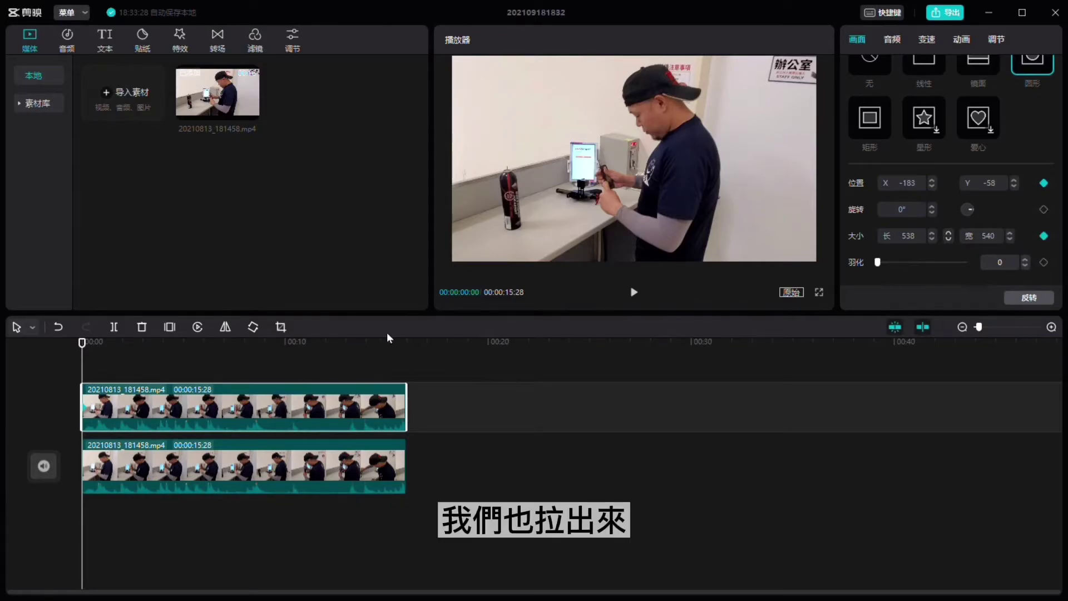
- Keyframe the circular mask along the upper clip to follow the device, with size 376 × 378 and position X -103, Y -248 near 13 seconds
{"action": "left_click", "coordinate": [640, 295]}
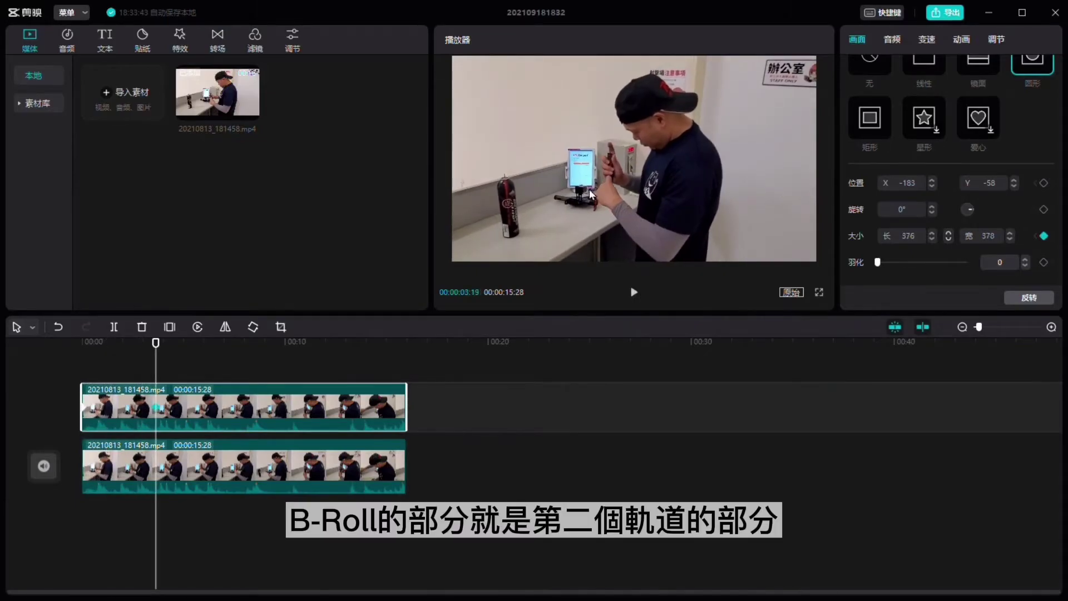
{"action": "left_click", "coordinate": [89, 363]}
{"action": "left_click", "coordinate": [85, 407]}
{"action": "left_click", "coordinate": [634, 292]}
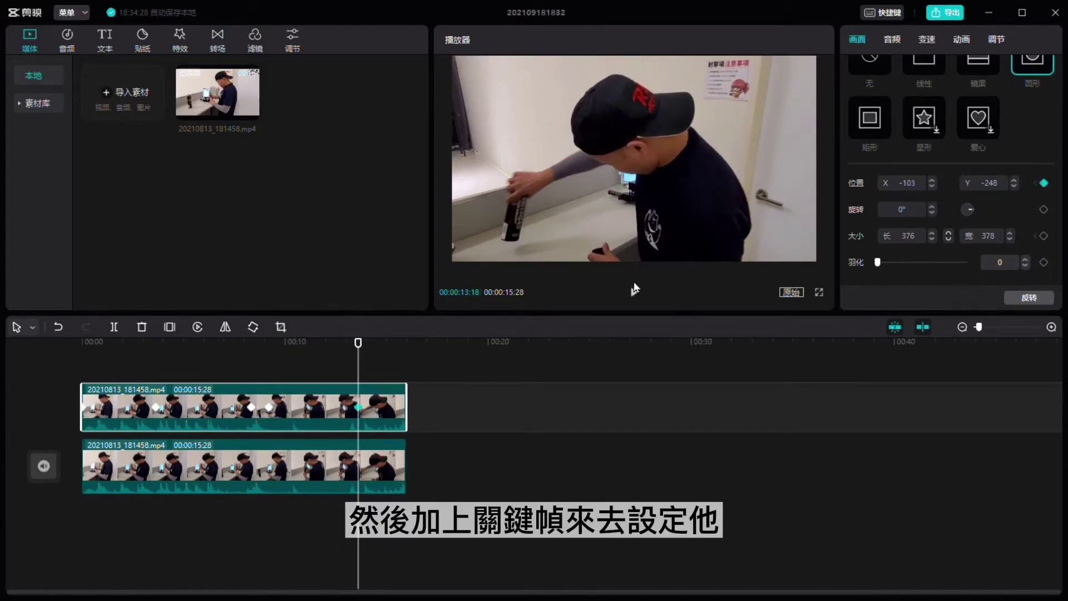
- Play back the masked upper clip to compare the mask's position with the main track
{"action": "left_click", "coordinate": [636, 292]}
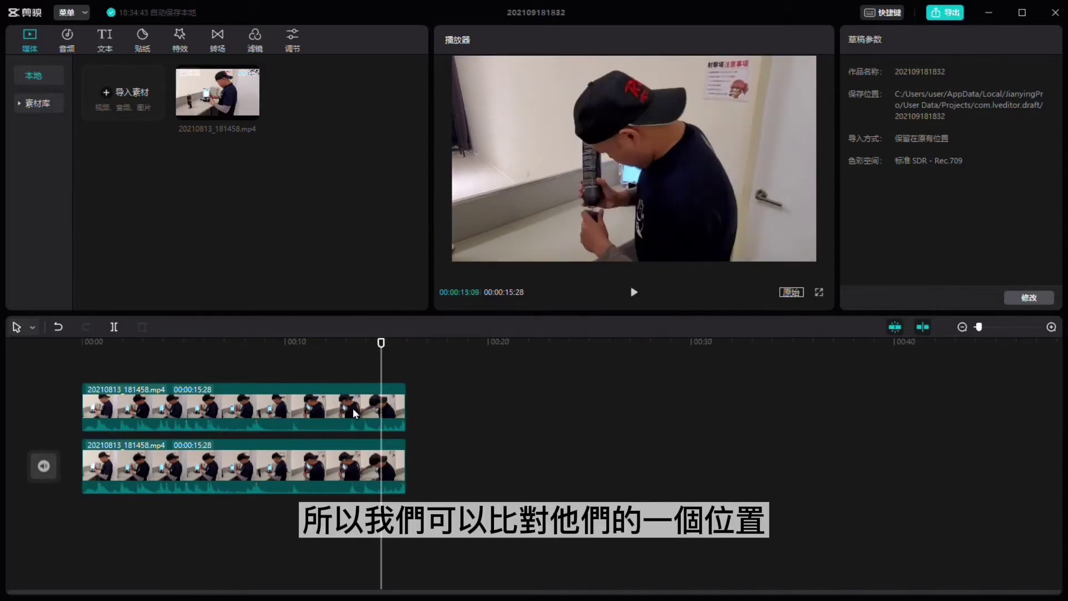
{"action": "left_click", "coordinate": [353, 406]}
{"action": "left_click", "coordinate": [635, 292]}
{"action": "left_click", "coordinate": [634, 292]}
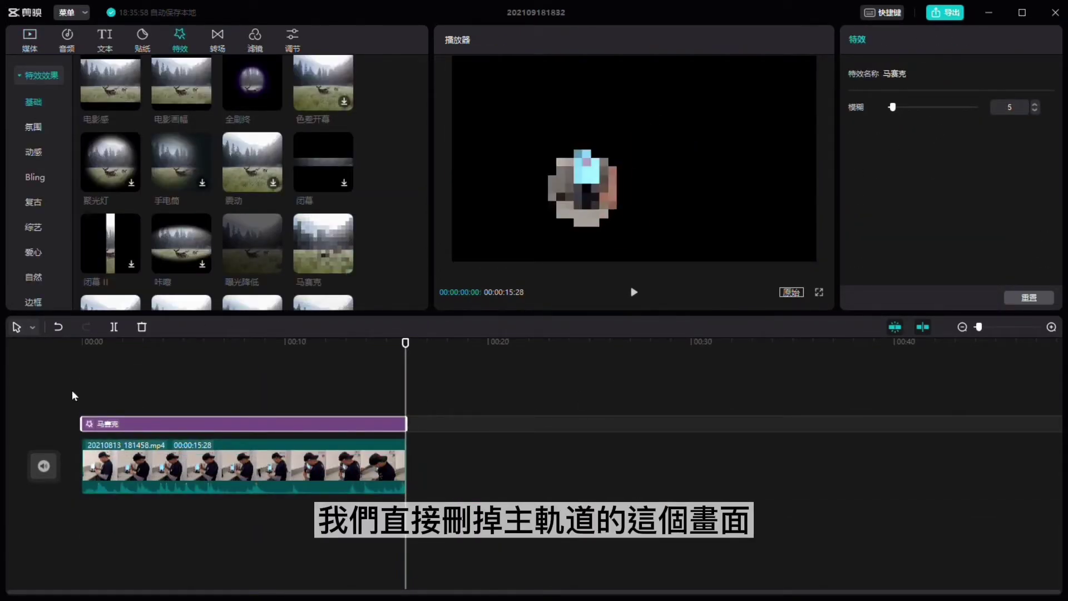
- Play back the mosaic-only clip on its black background from the start and export it
{"action": "left_click", "coordinate": [86, 381]}
{"action": "left_click", "coordinate": [633, 292]}
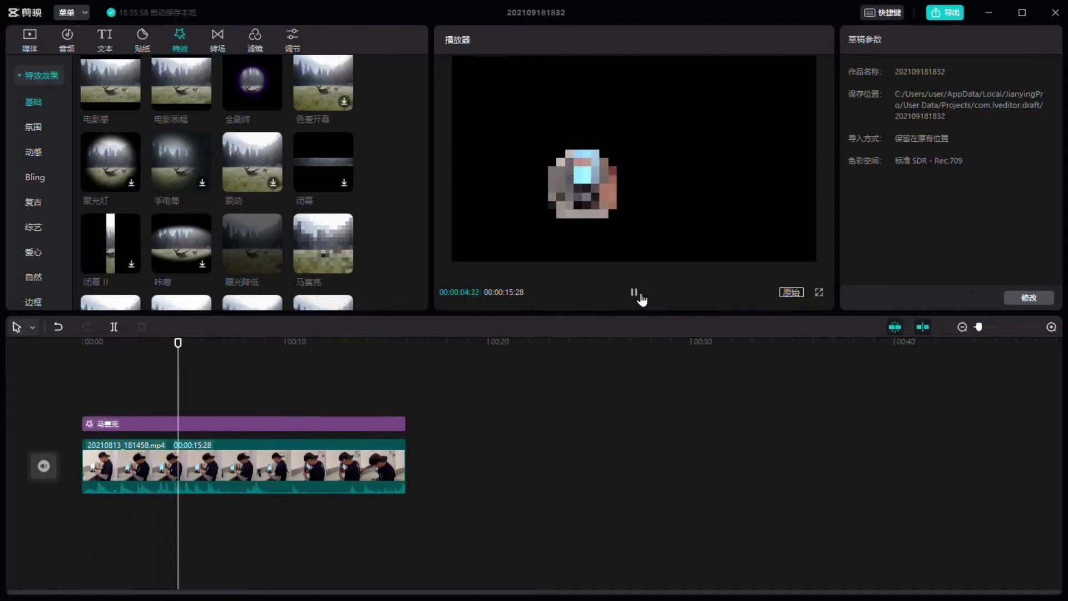
{"action": "left_click", "coordinate": [633, 292]}
{"action": "left_click", "coordinate": [944, 13]}
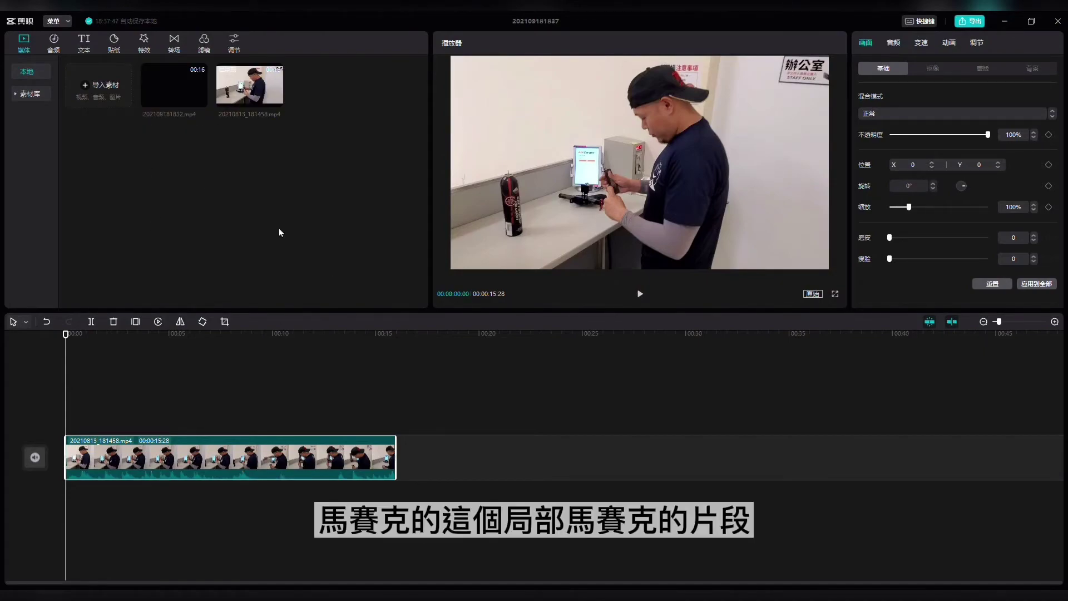
- Overlay the exported 202109181832.mp4 on the original clip with the 滤色 blend mode and play the result from the start
{"action": "left_click_drag", "start_coordinate": [178, 83], "coordinate": [98, 456]}
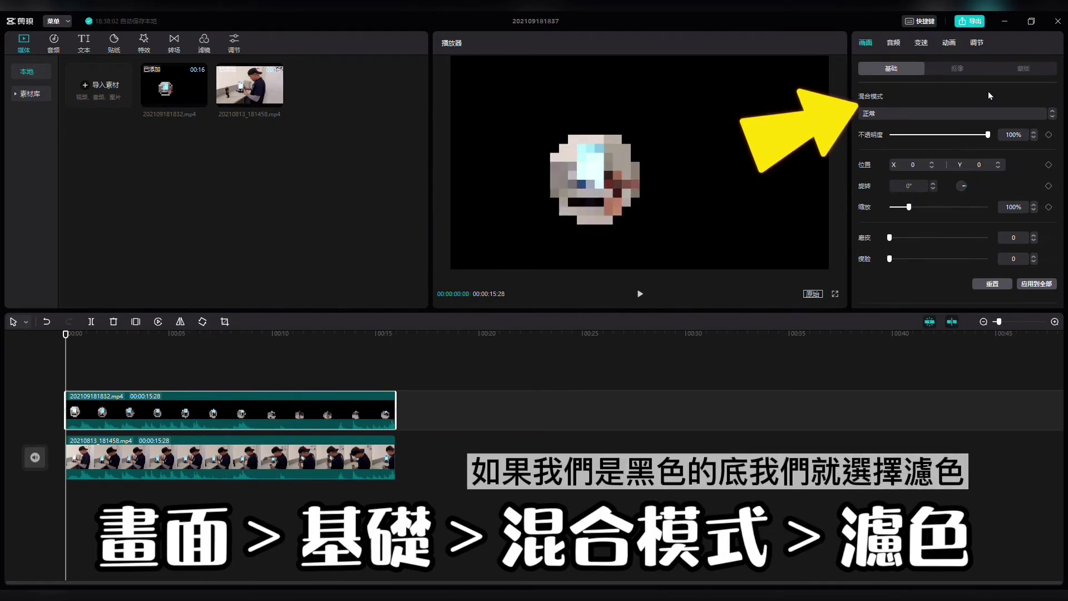
{"action": "left_click", "coordinate": [890, 112]}
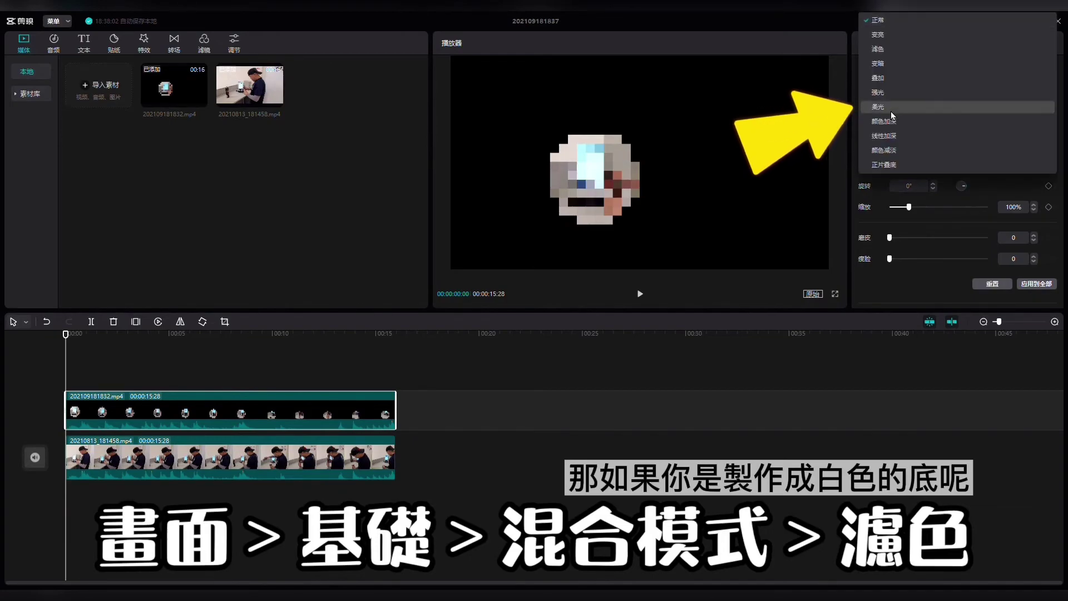
{"action": "left_click", "coordinate": [886, 48]}
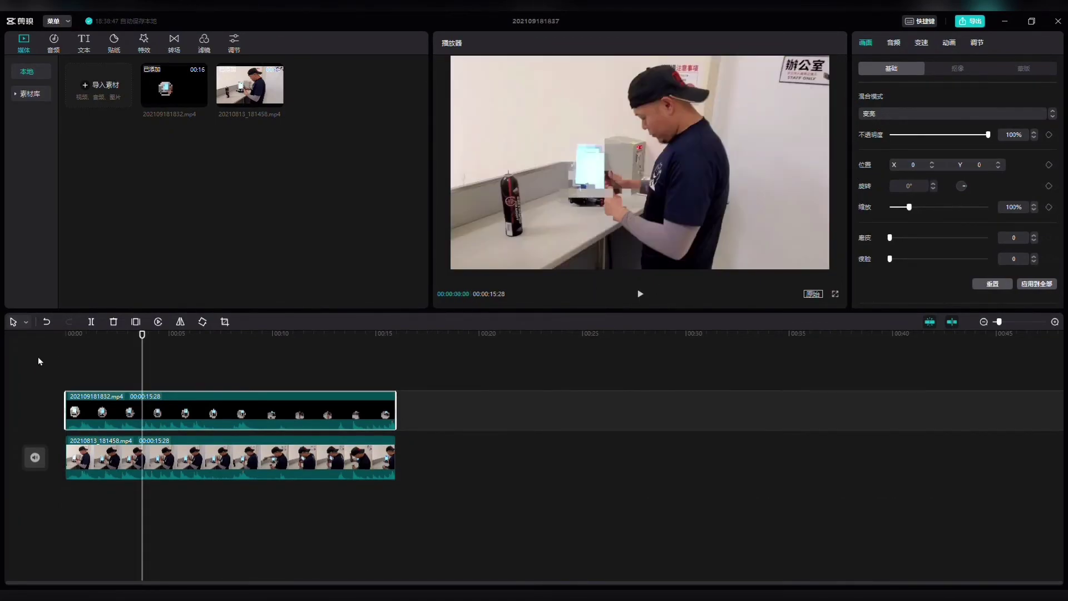
{"action": "left_click", "coordinate": [66, 349]}
{"action": "left_click", "coordinate": [640, 293]}
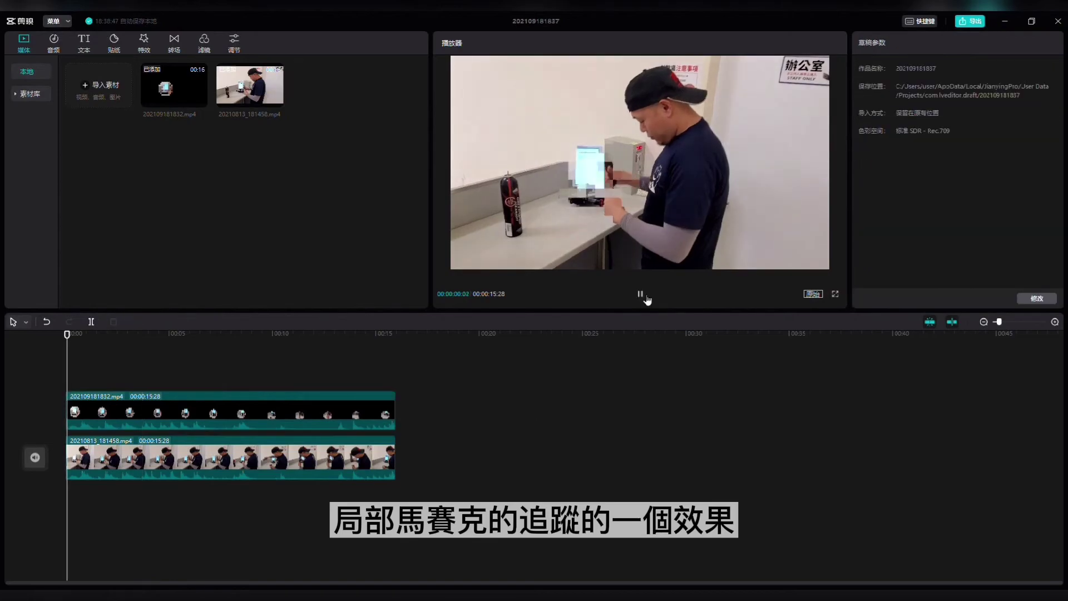